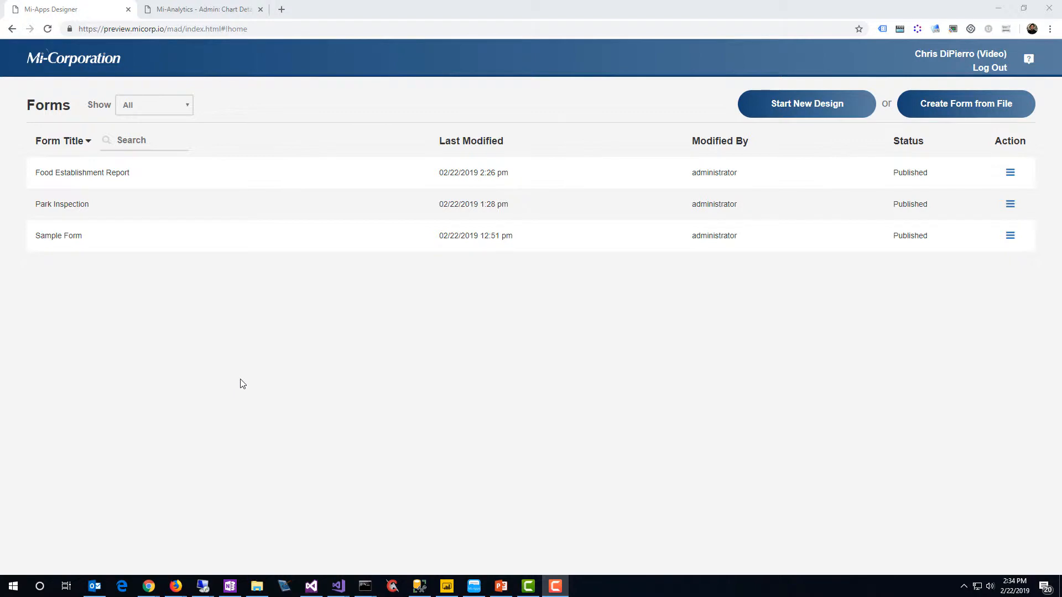
# Open the Food Establishment Report form and review its data sources and the Inspection Details page
pyautogui.click(137, 178)
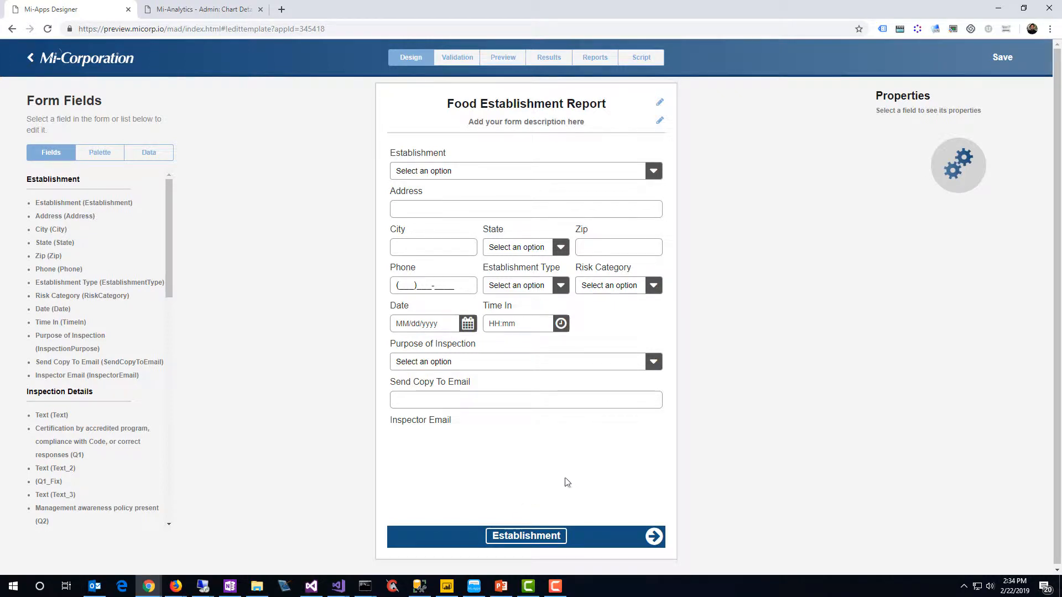
pyautogui.click(154, 158)
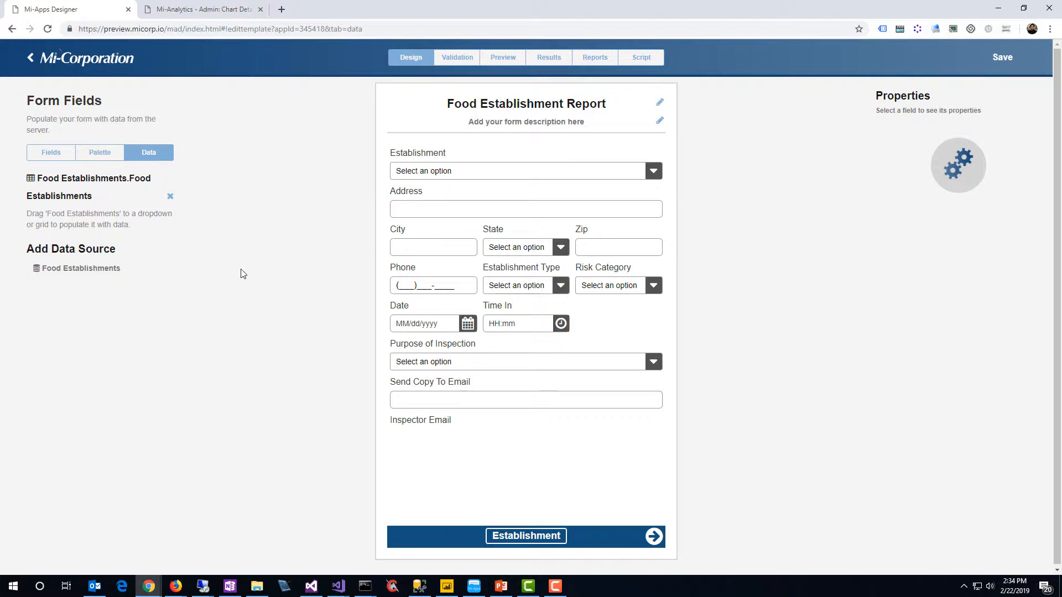
pyautogui.click(653, 536)
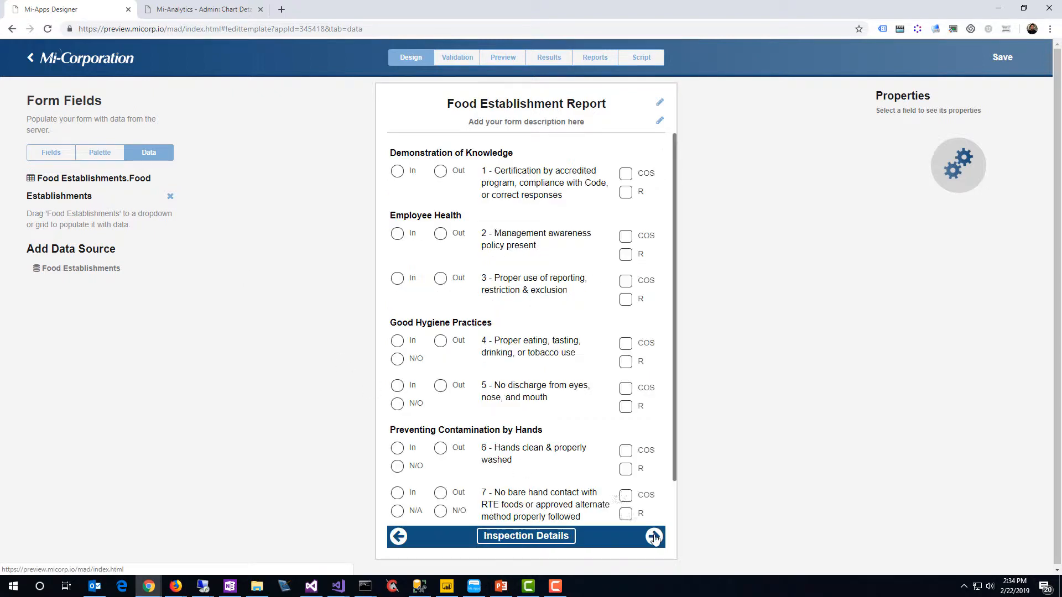
pyautogui.scroll(-1, 483, 240)
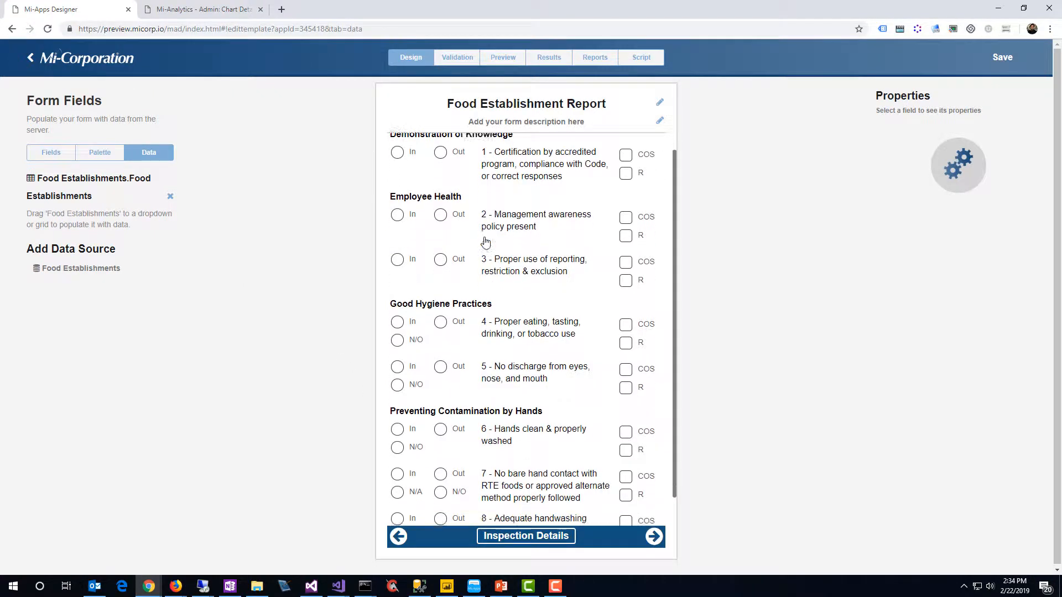
pyautogui.scroll(1, 485, 241)
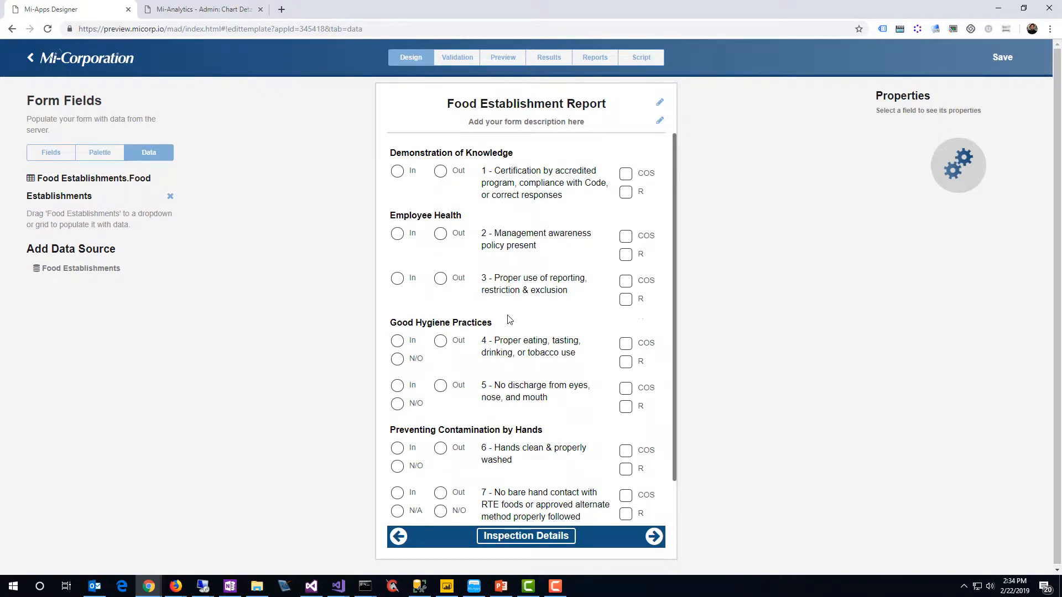
pyautogui.scroll(-1, 510, 320)
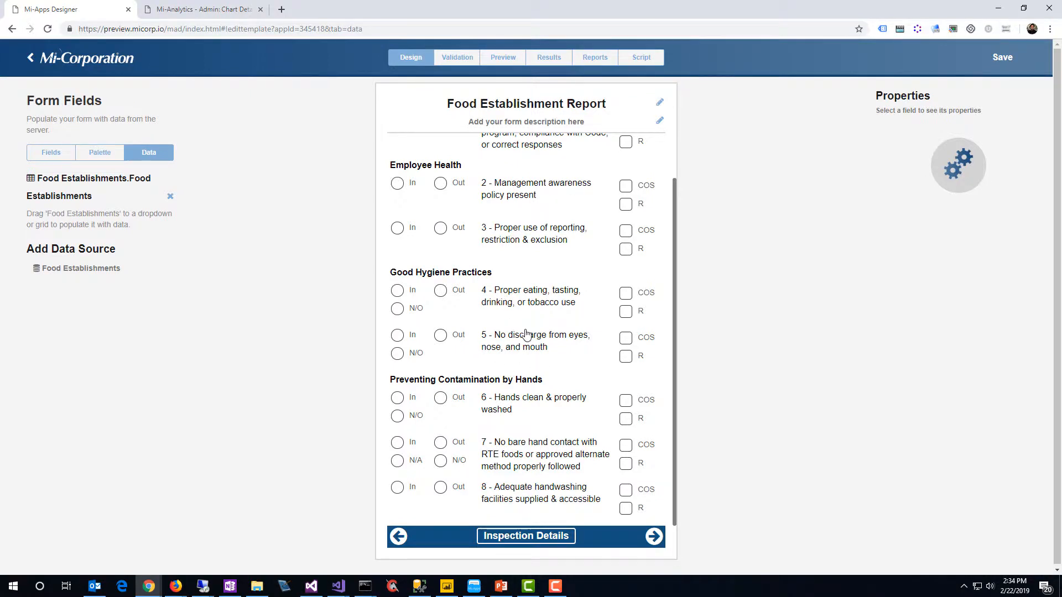
pyautogui.scroll(1, 507, 307)
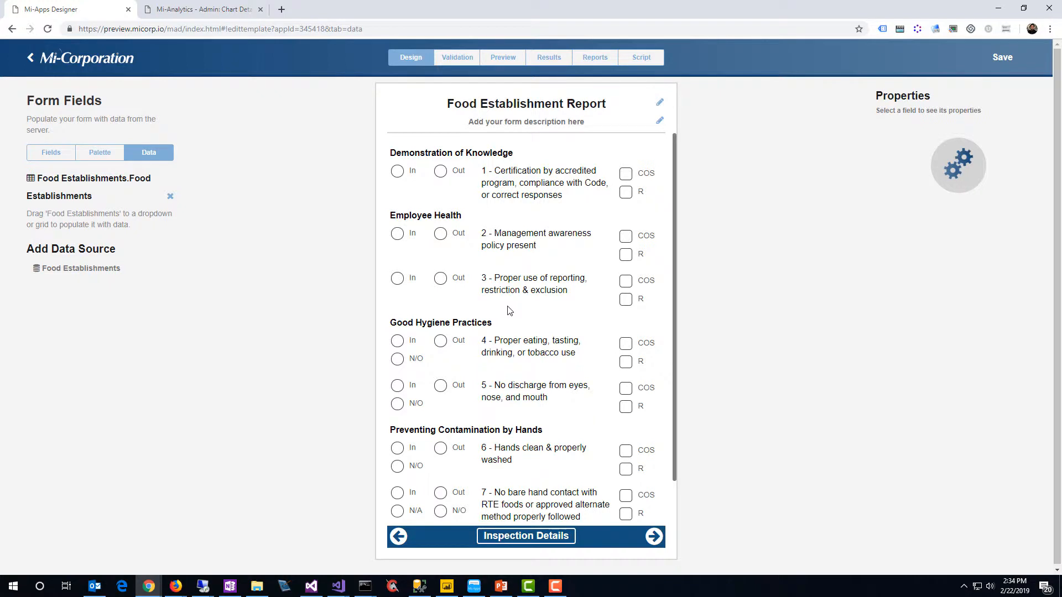
# Review the Temperature Observations page with the Item / Location choices, then the Violations and Signatures pages
pyautogui.click(652, 539)
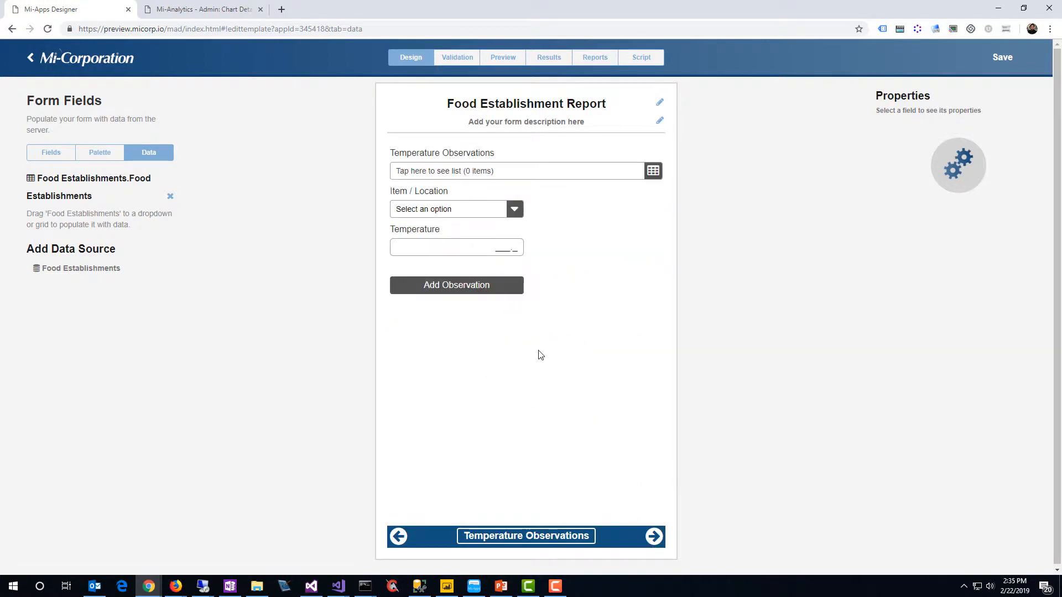
pyautogui.click(487, 218)
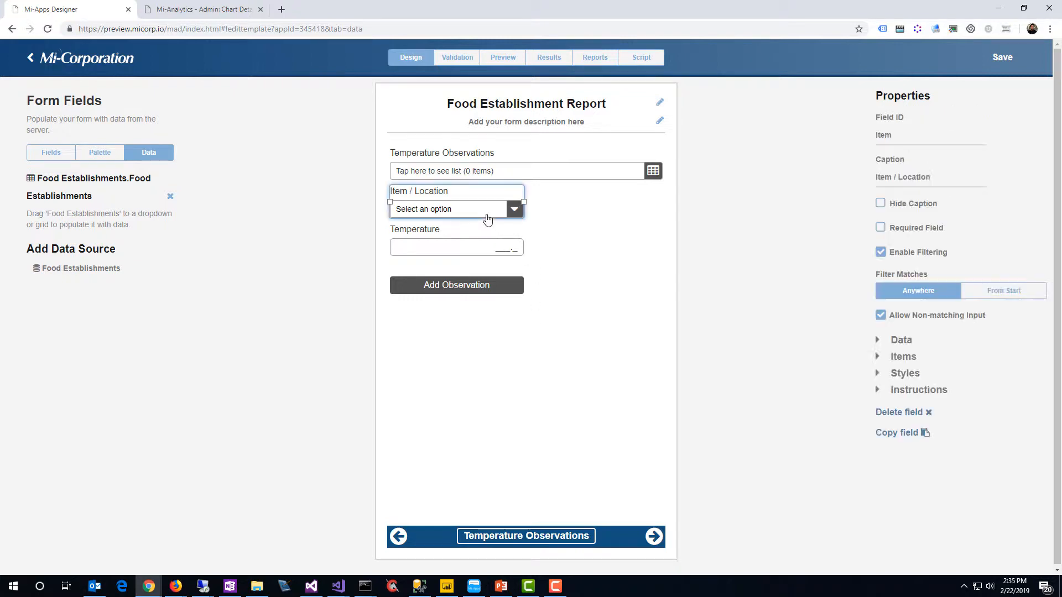
pyautogui.click(879, 358)
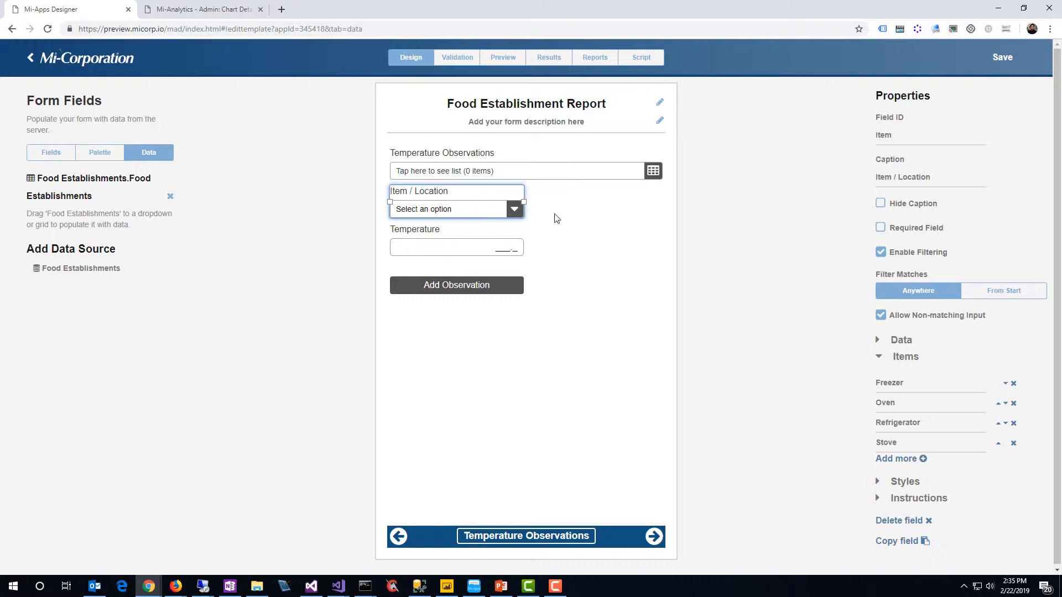
pyautogui.click(652, 534)
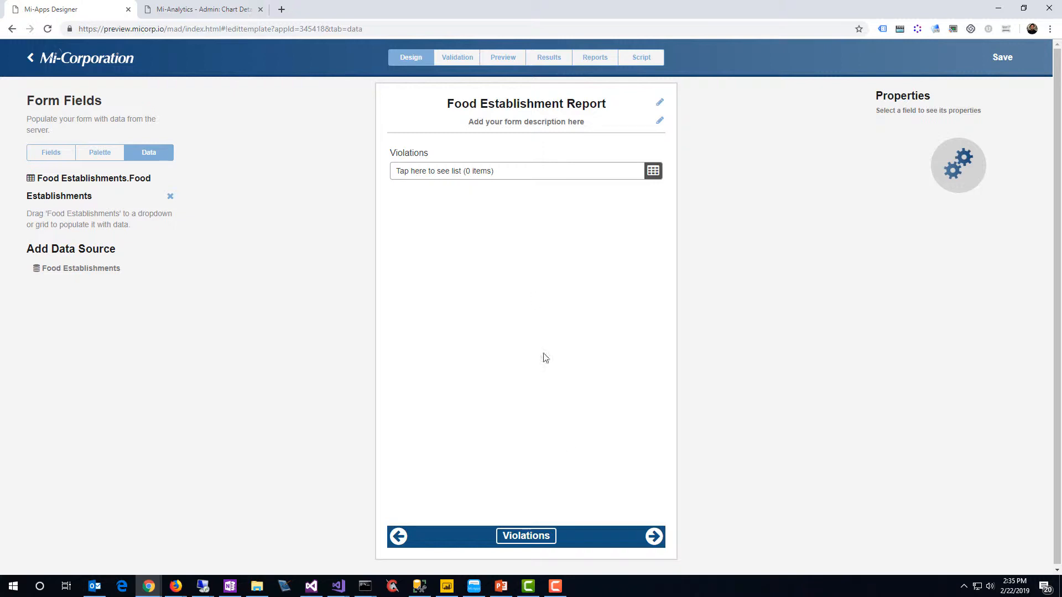
pyautogui.click(653, 536)
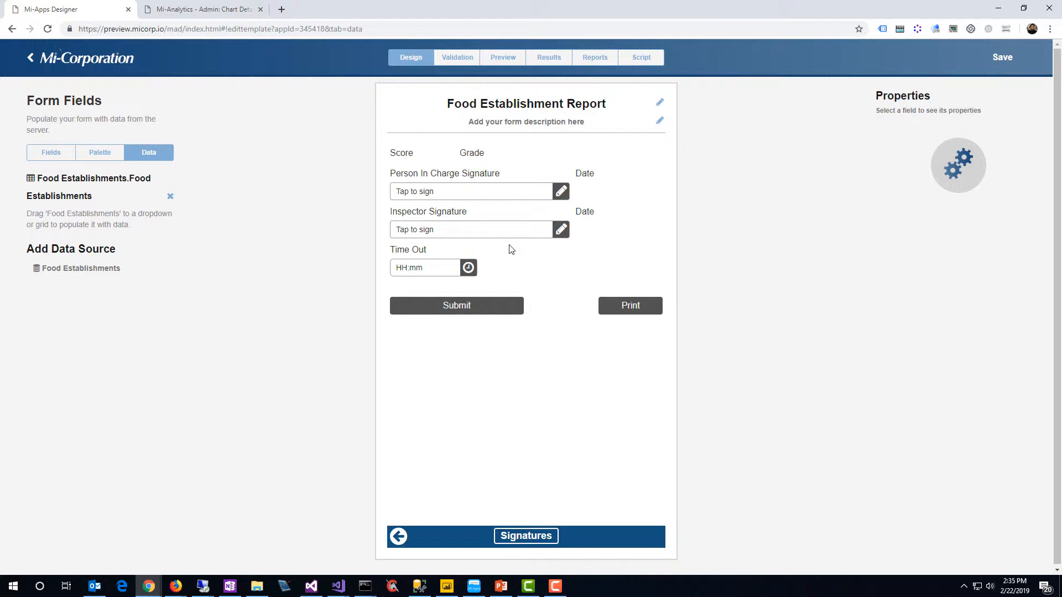
# Enable Automatic SQL Export of completed forms using the Video Reporting Demo data connection and save the form
pyautogui.click(549, 62)
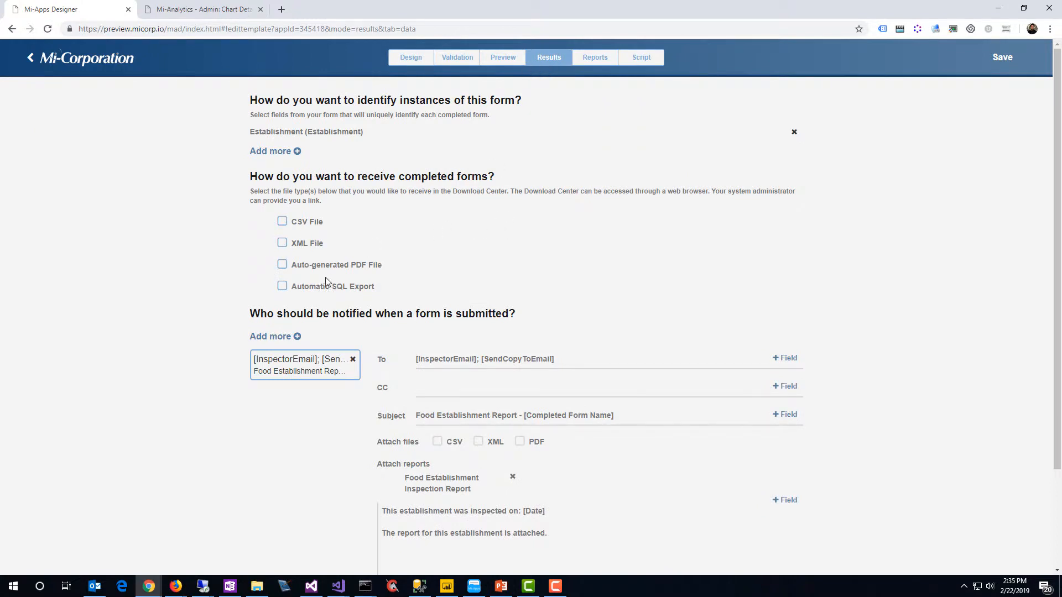
pyautogui.click(284, 287)
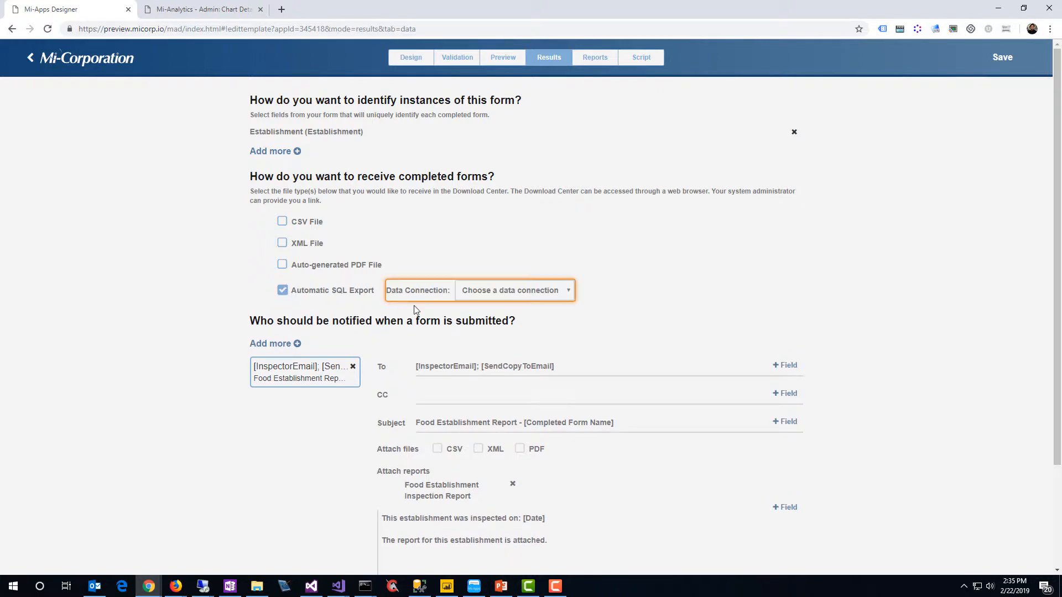
pyautogui.click(504, 297)
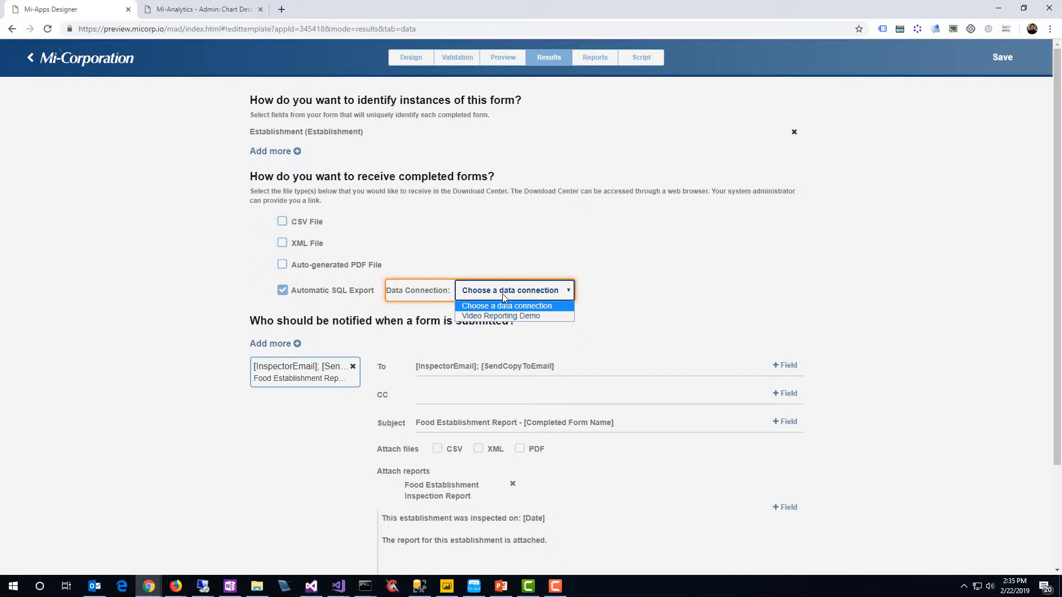
pyautogui.click(497, 316)
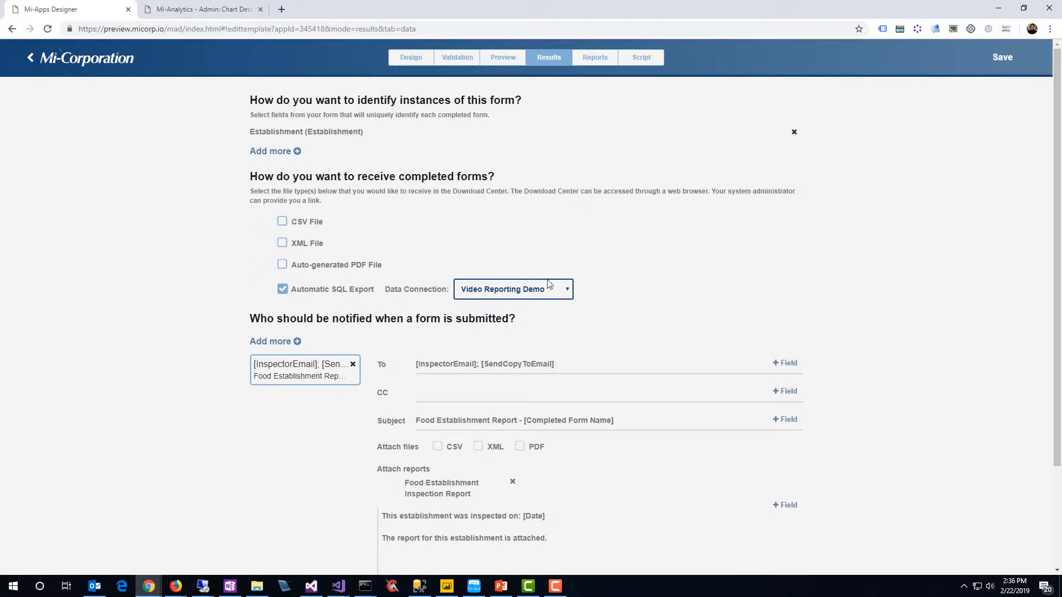
pyautogui.click(995, 65)
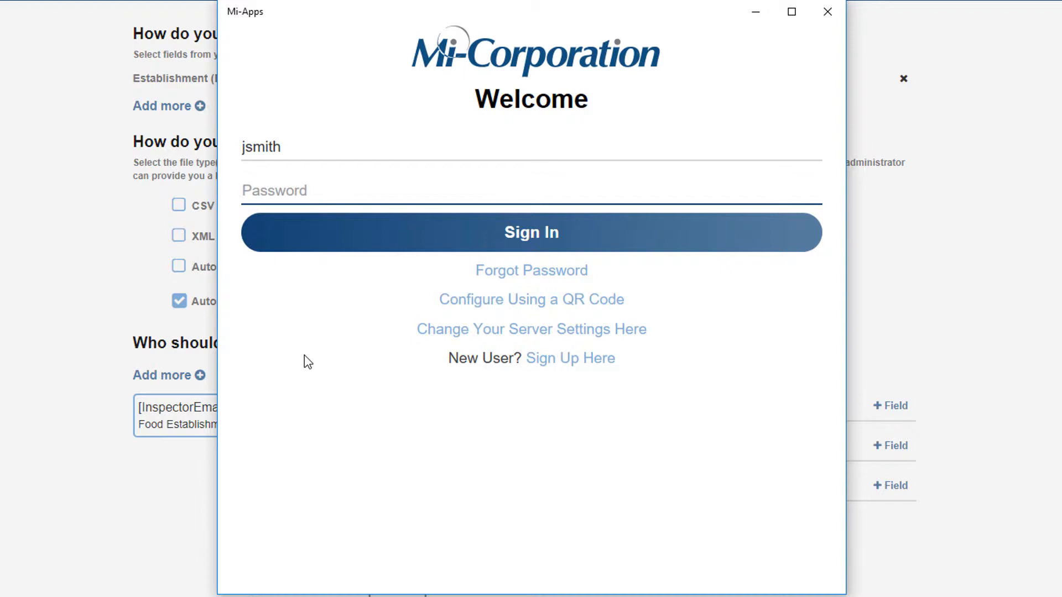
# Sign in to Mi-Apps with the account password and open the Food Establishment Report app
pyautogui.write('*****')
pyautogui.press('Return')
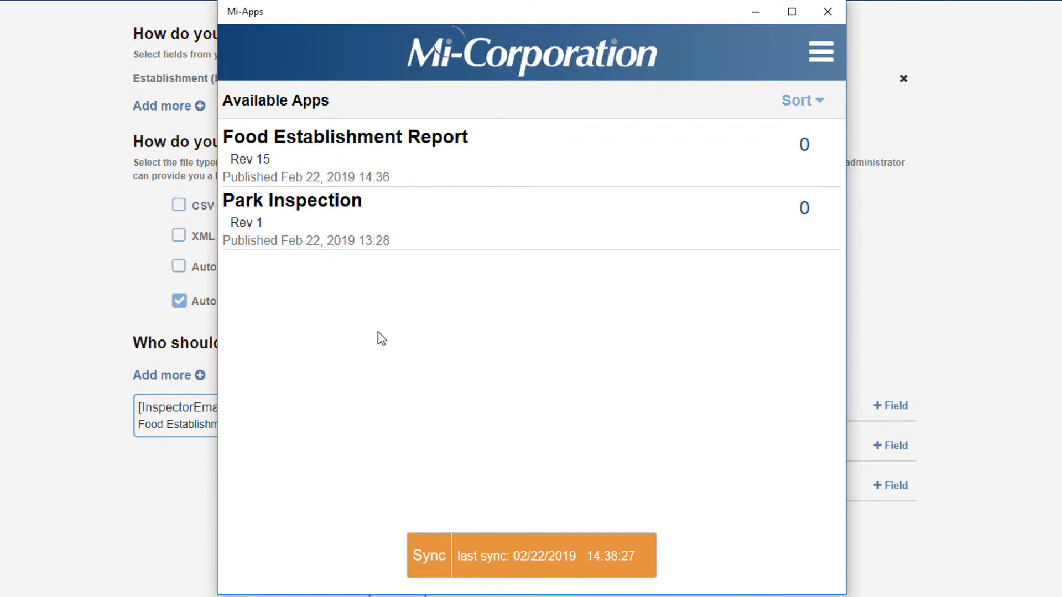
pyautogui.click(337, 159)
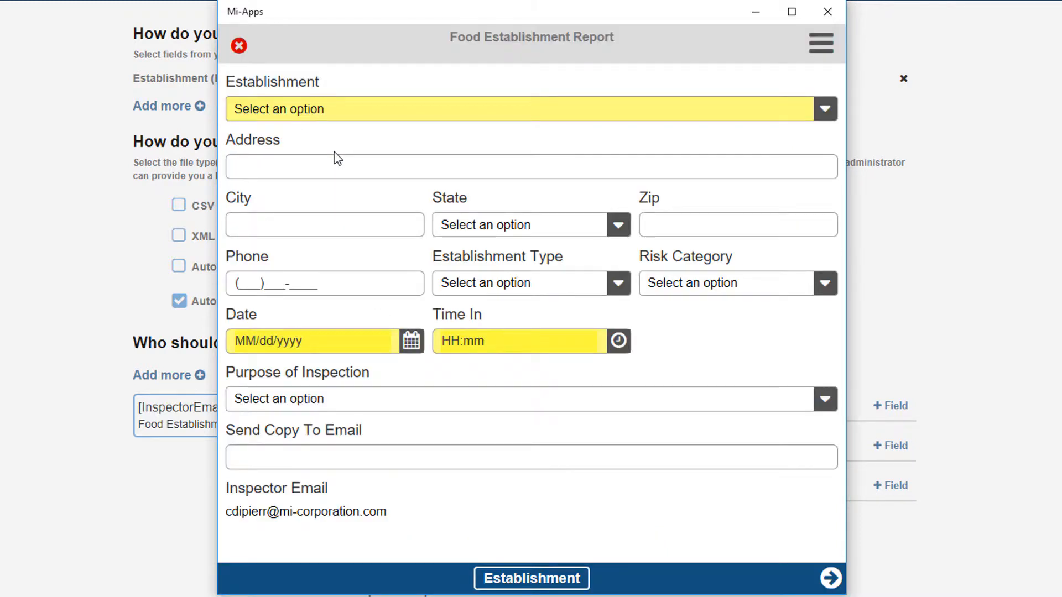
# Choose Bob's Crab Shack as the establishment, set date 02/22/2019 and time in 14:38, and set the inspection purpose to Routine
pyautogui.click(416, 114)
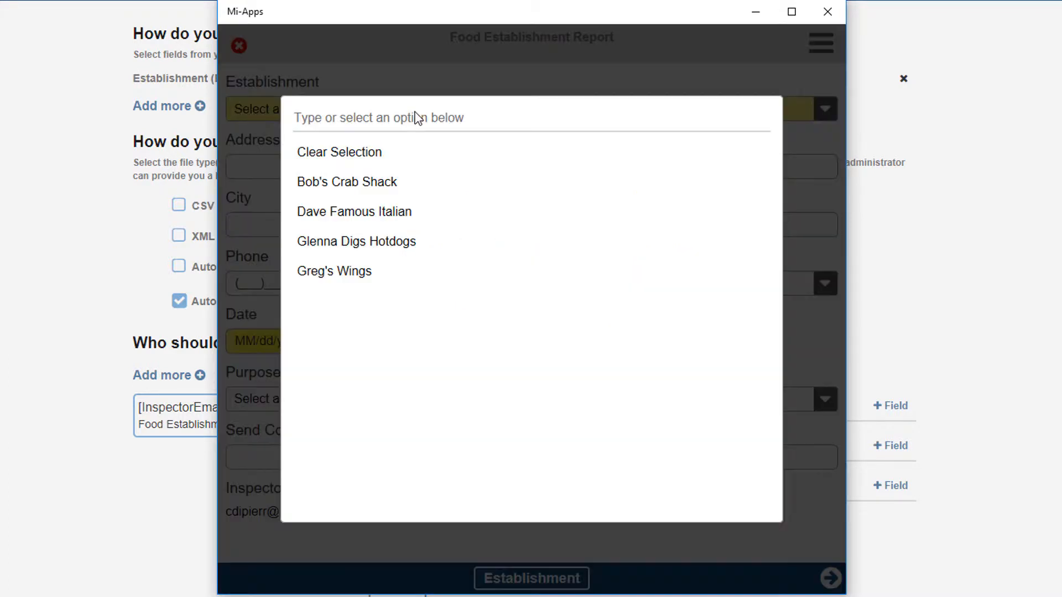
pyautogui.click(390, 171)
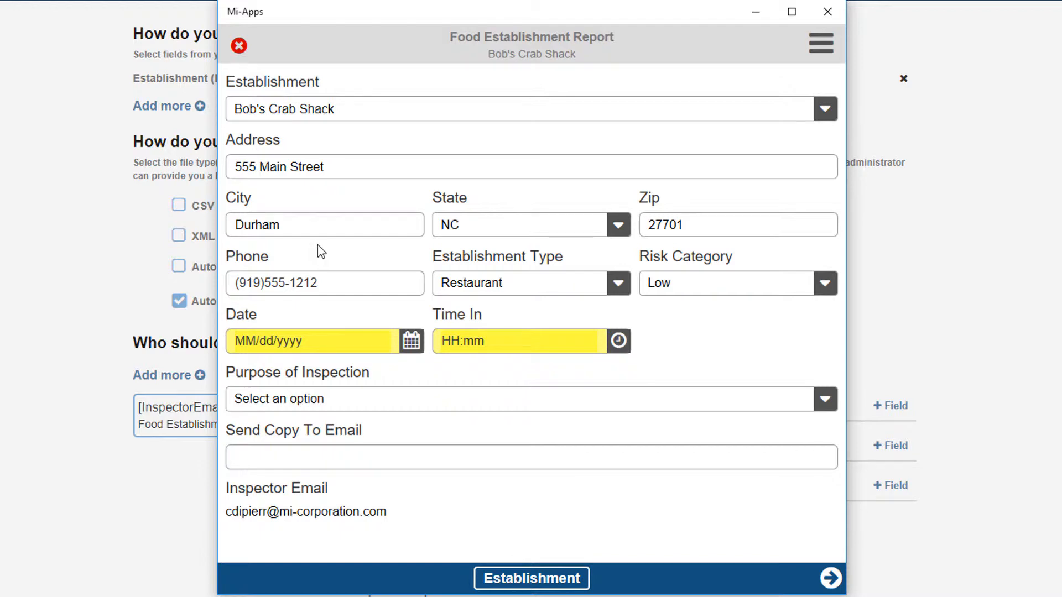
pyautogui.click(411, 341)
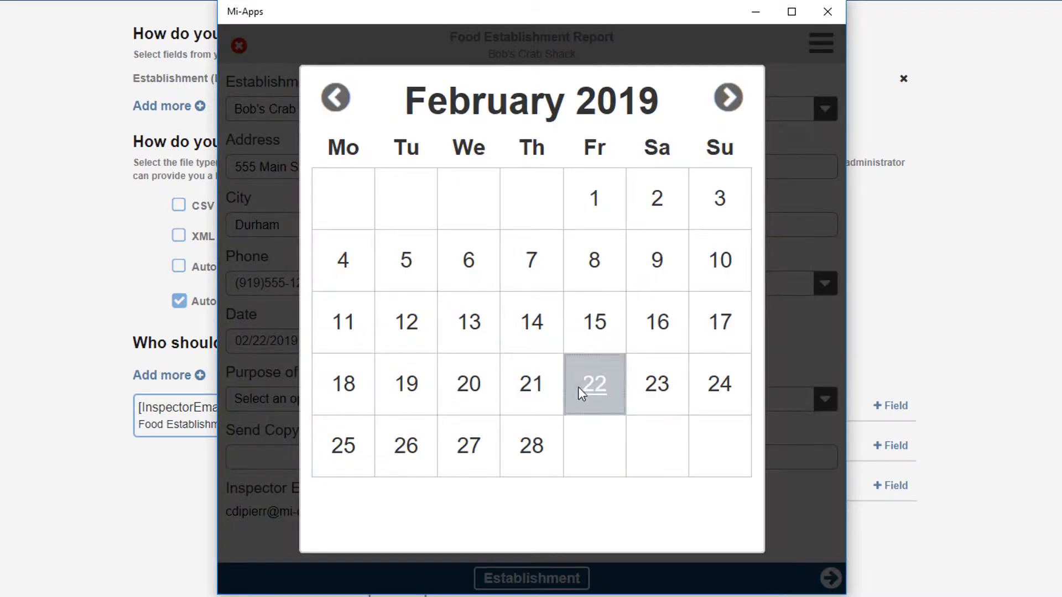
pyautogui.click(582, 393)
pyautogui.click(618, 343)
pyautogui.click(572, 387)
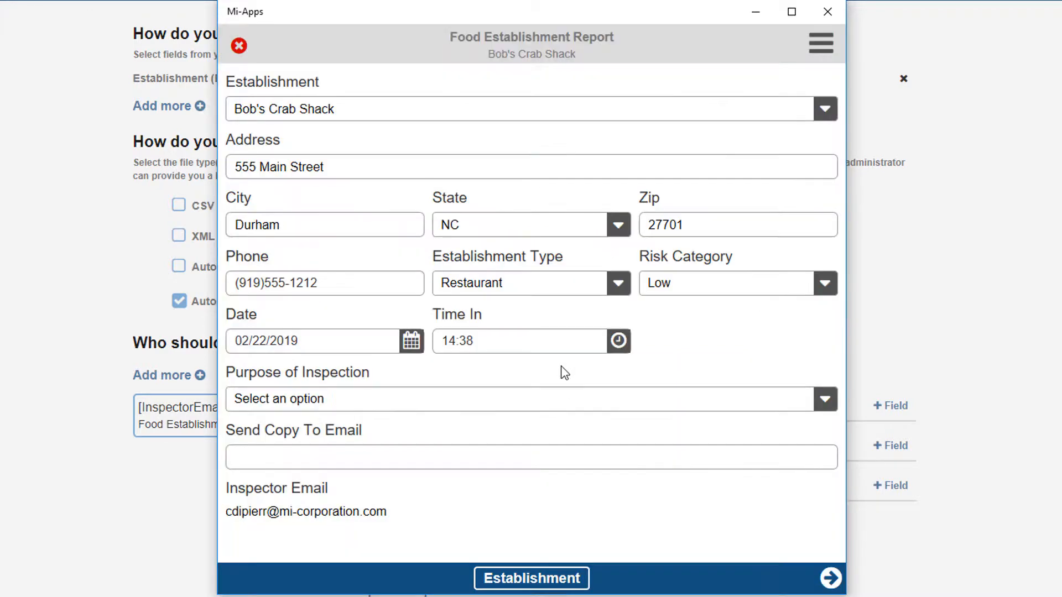
pyautogui.click(414, 399)
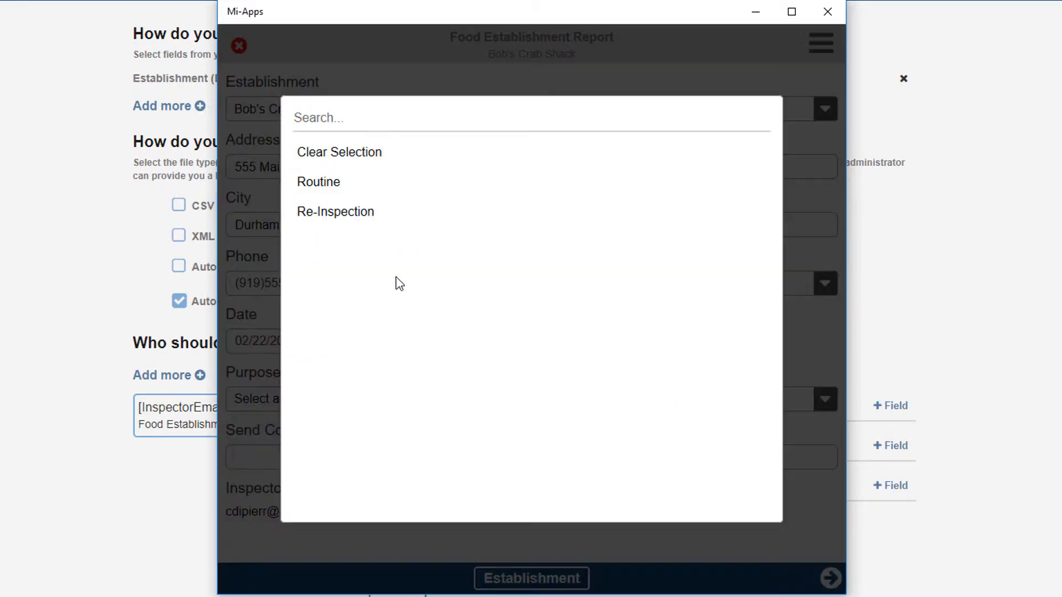
pyautogui.click(374, 183)
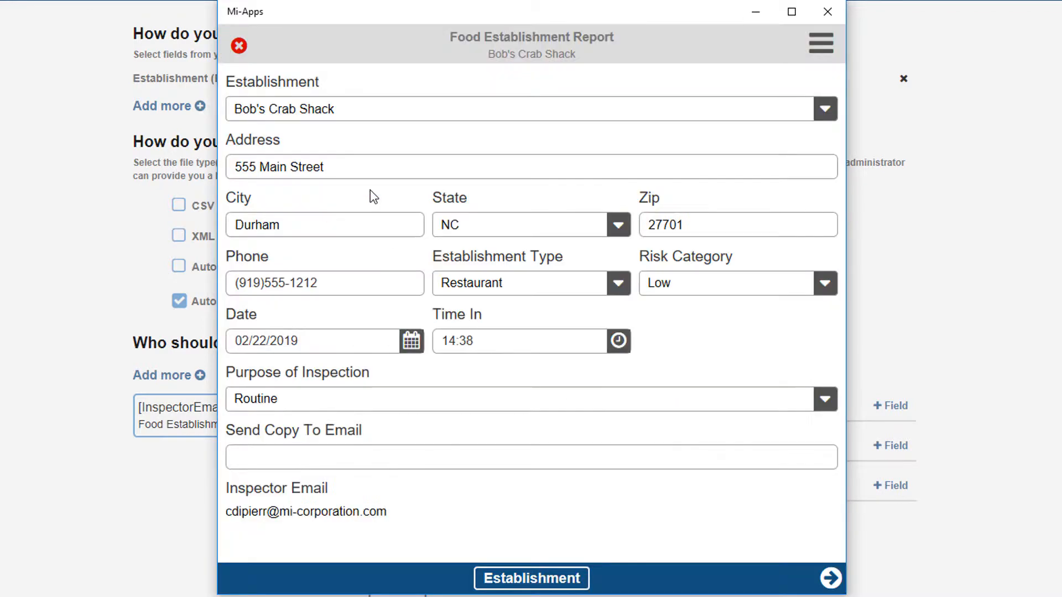
# On the Inspection Details page, mark items 1 to 5 and 8 as In, and items 6 and 7 as Out
pyautogui.click(829, 579)
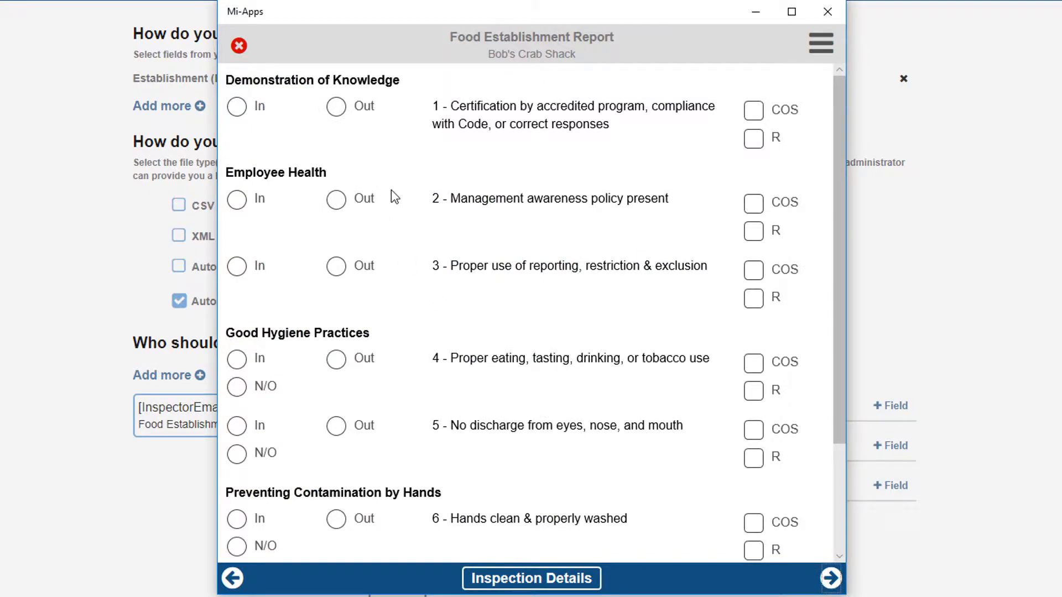
pyautogui.click(236, 107)
pyautogui.click(237, 202)
pyautogui.click(237, 267)
pyautogui.click(237, 359)
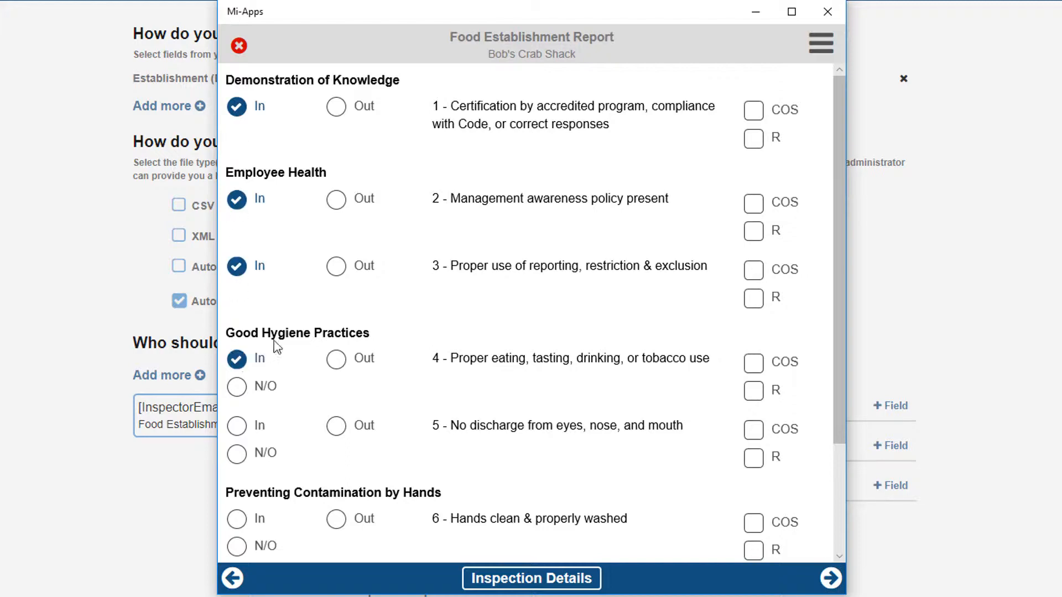
pyautogui.scroll(-3, 465, 303)
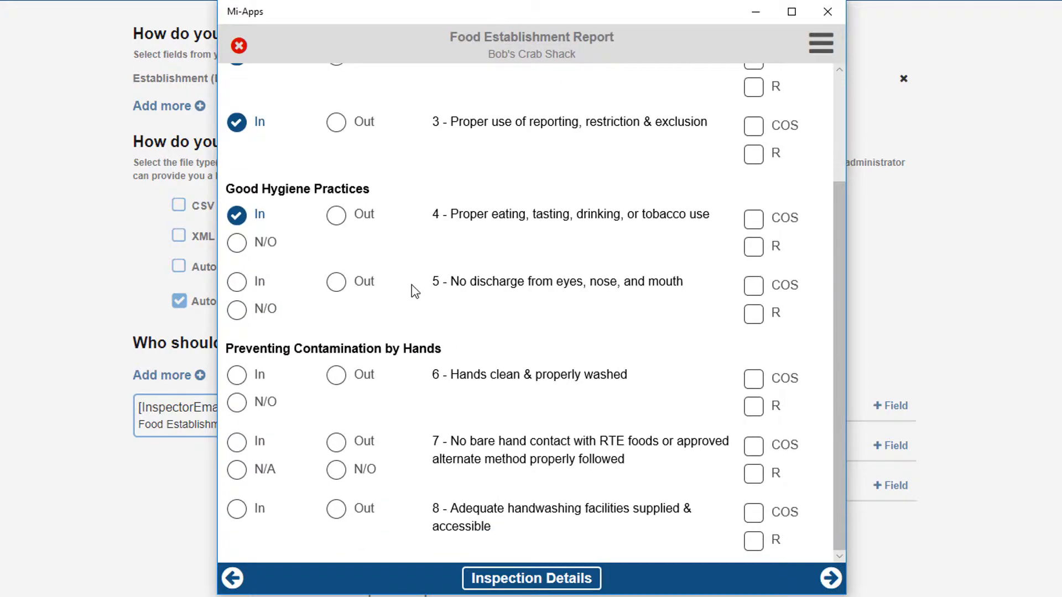
pyautogui.click(249, 283)
pyautogui.click(337, 377)
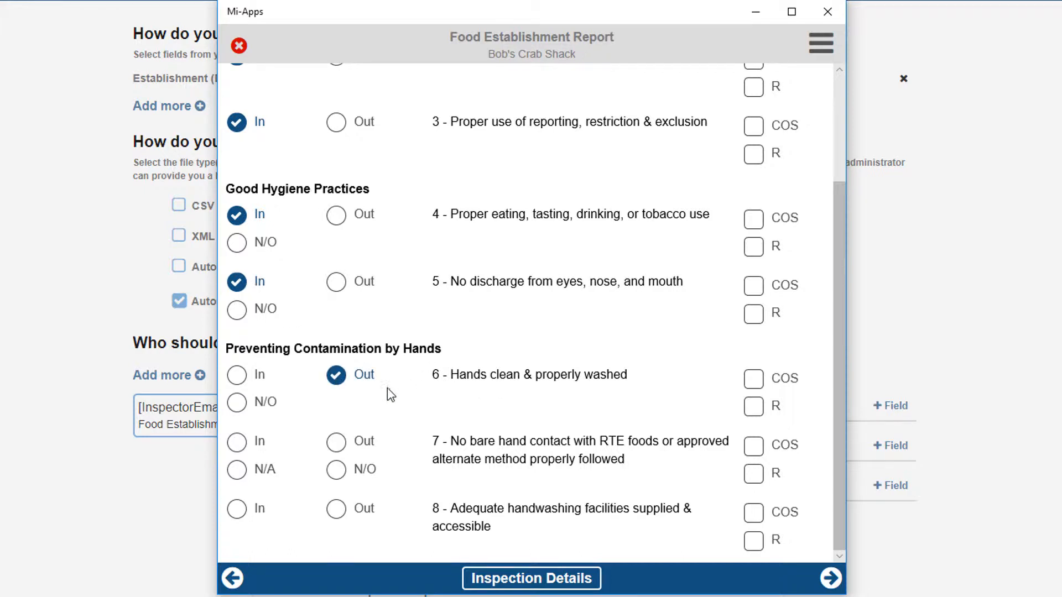
pyautogui.click(337, 442)
pyautogui.click(237, 513)
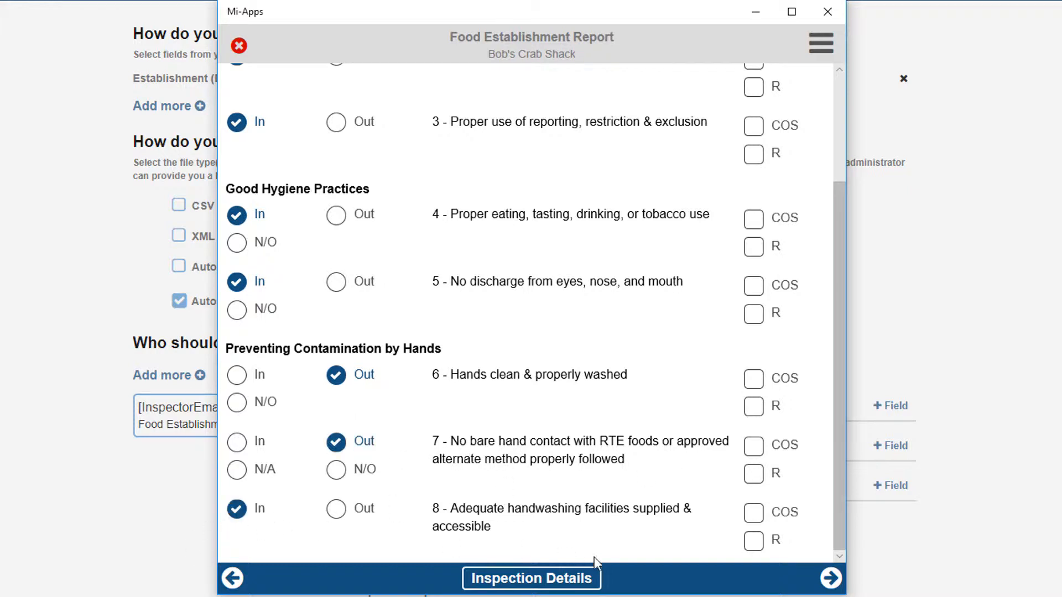
# On the Temperature Observations page, add an observation for the Freezer with a temperature of 30
pyautogui.click(830, 578)
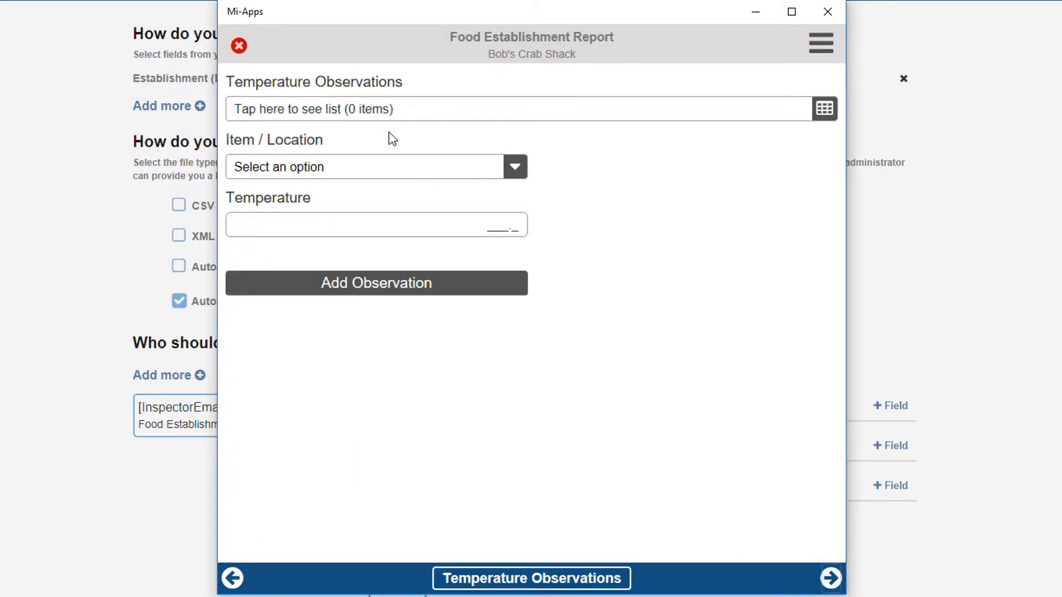
pyautogui.click(400, 161)
pyautogui.click(360, 178)
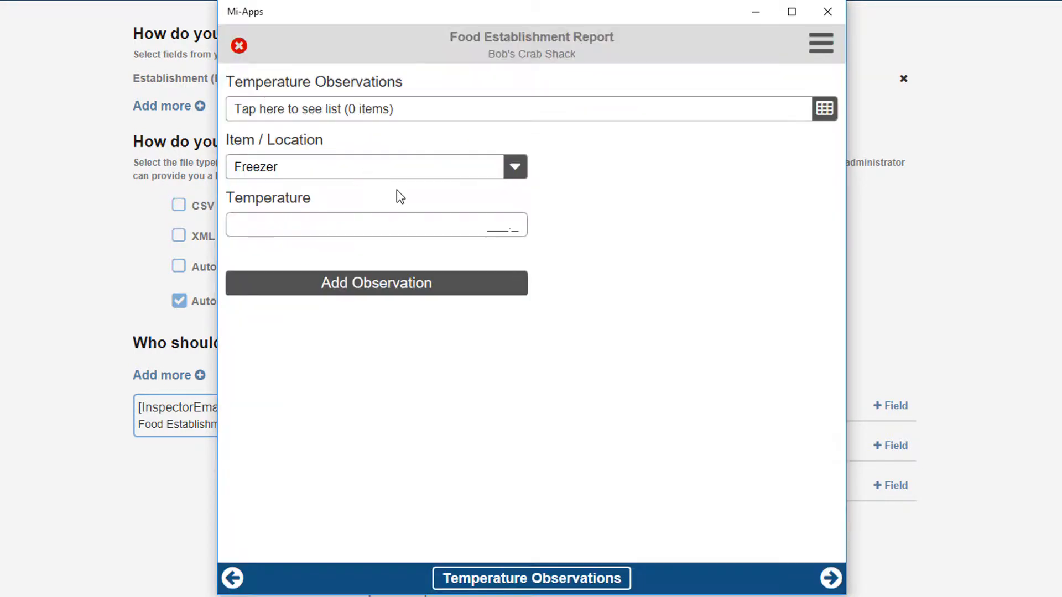
pyautogui.click(514, 229)
pyautogui.write('30')
pyautogui.click(390, 283)
# Add an observation for the Refrigerator, entering 395 in the Temperature field
pyautogui.click(387, 169)
pyautogui.click(393, 238)
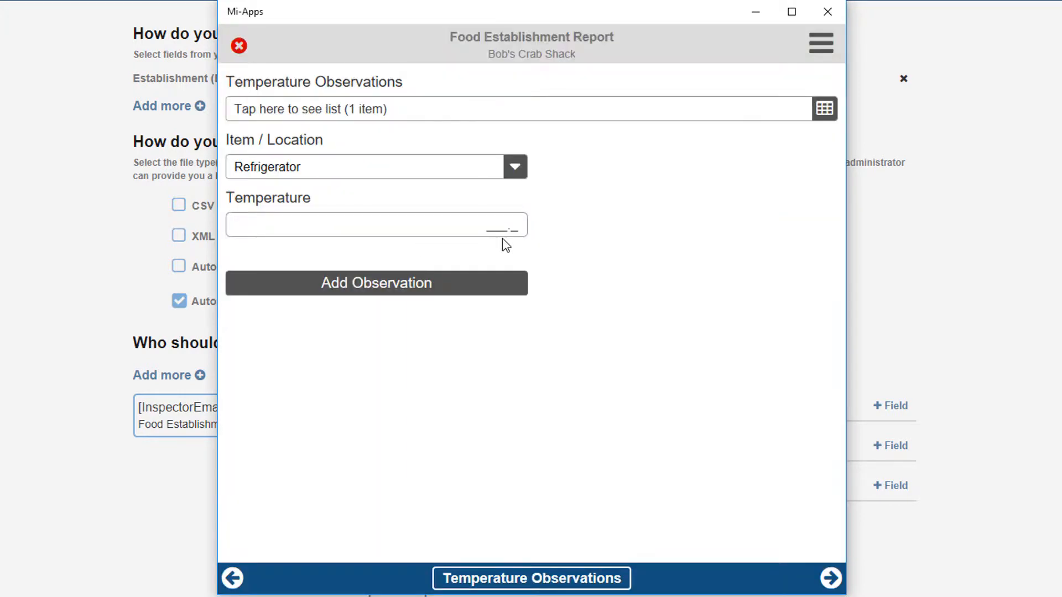
pyautogui.click(503, 235)
pyautogui.write('395')
pyautogui.click(504, 286)
# Add a temperature observation for the Oven with a temperature of 450.0
pyautogui.click(429, 169)
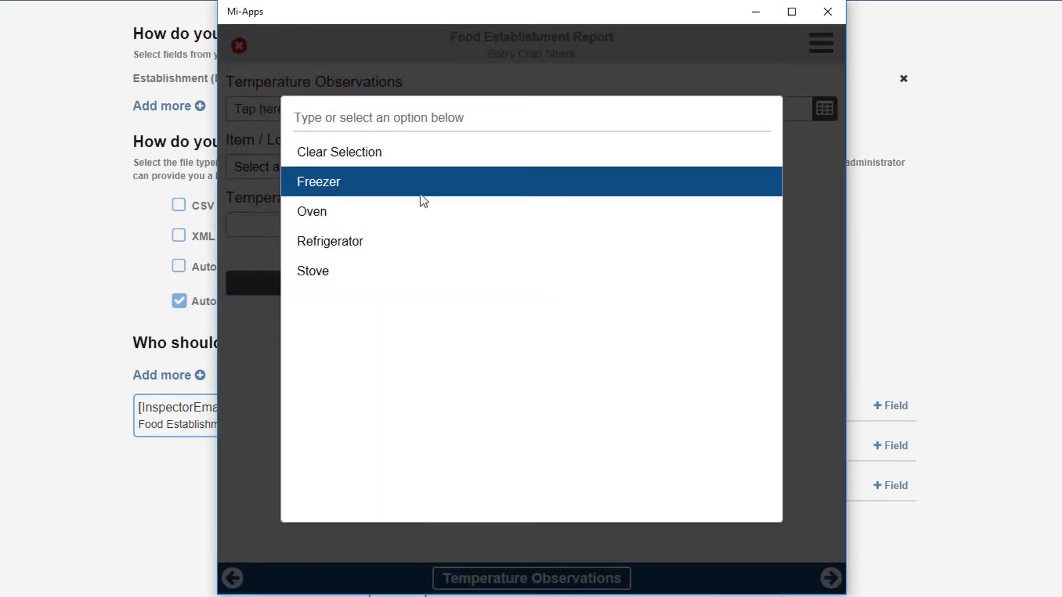
pyautogui.click(416, 213)
pyautogui.click(494, 231)
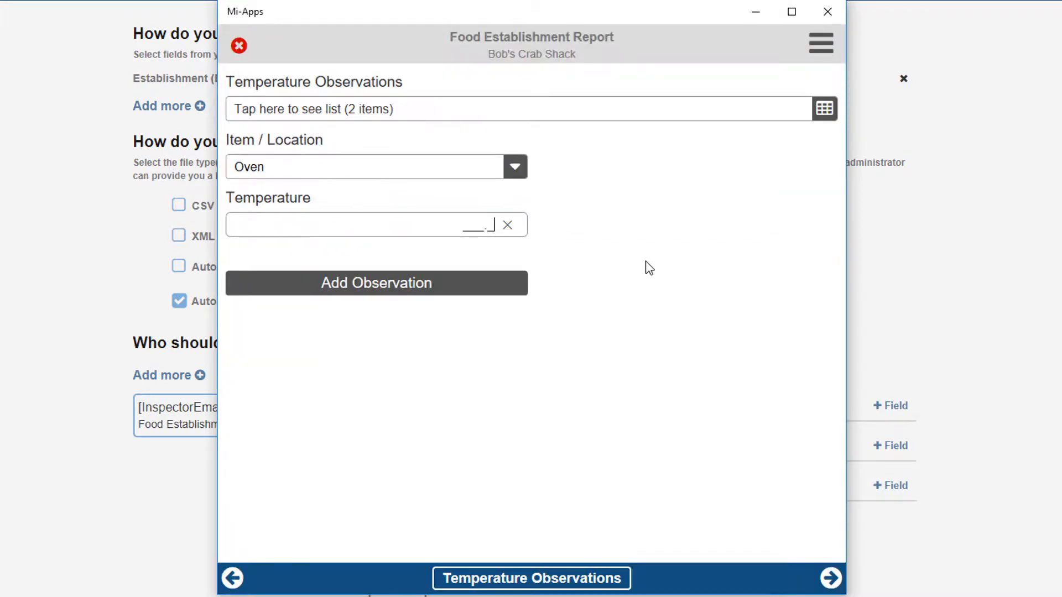
pyautogui.write('4500')
pyautogui.click(520, 290)
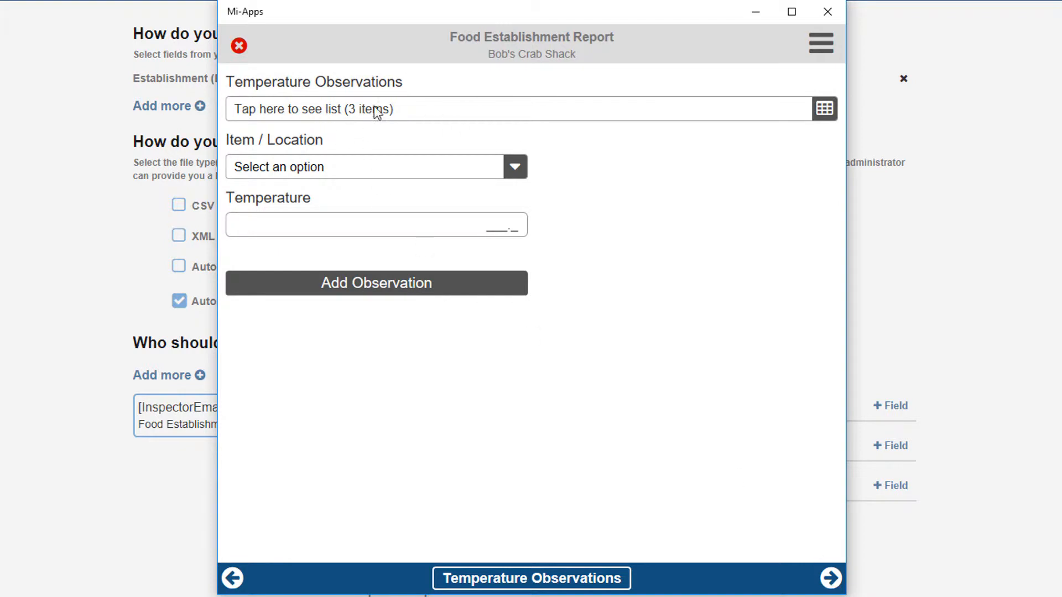
# Review the recorded entries in the Temperature Observations list and in the Violations list on the following page
pyautogui.click(823, 110)
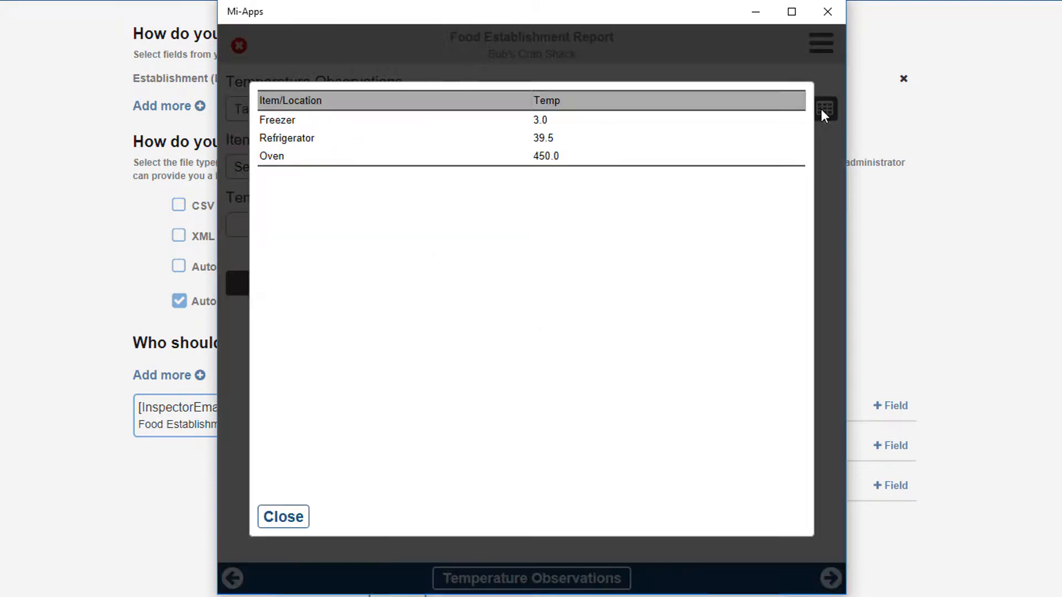
pyautogui.click(311, 521)
pyautogui.click(830, 581)
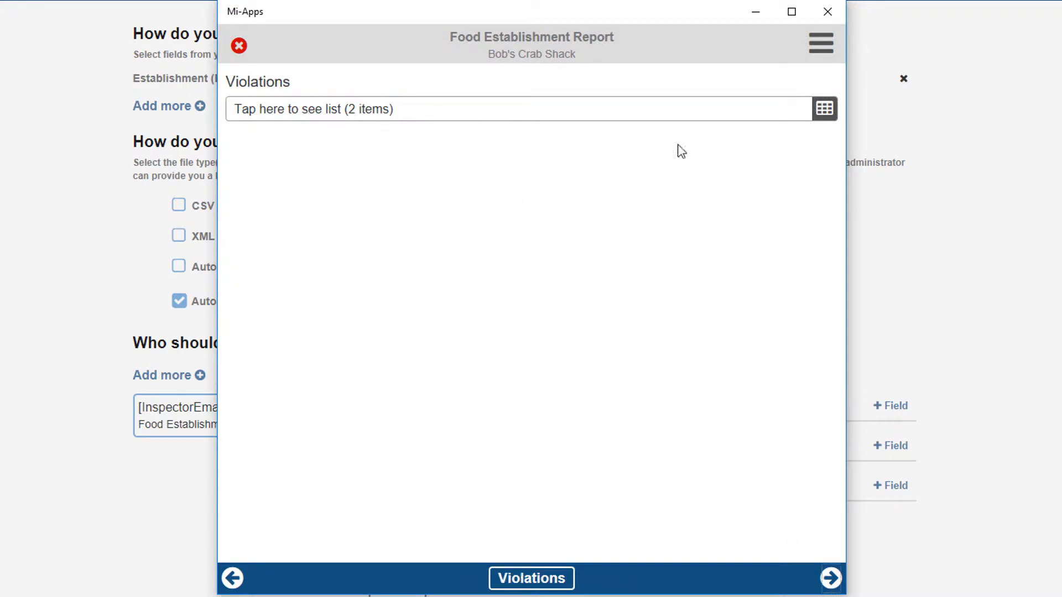
pyautogui.click(824, 109)
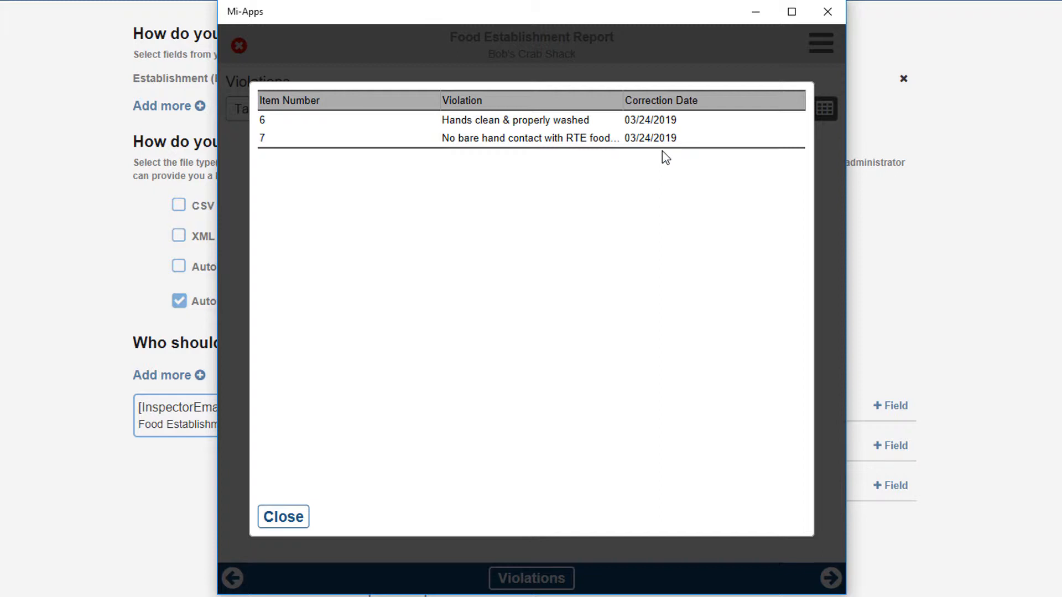
pyautogui.click(289, 518)
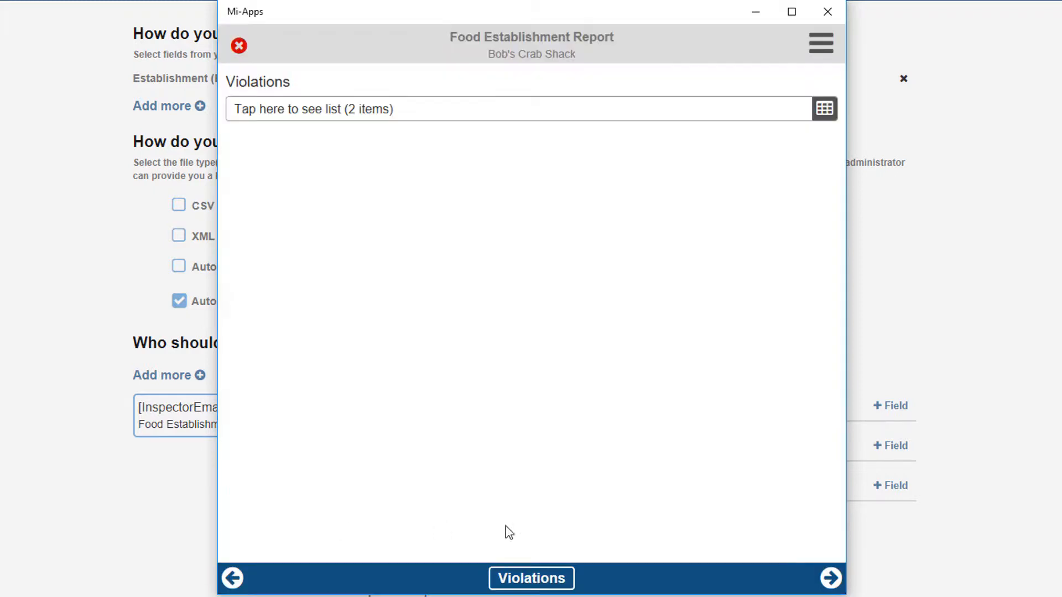
# On the Signatures page, draw and confirm a handwritten Person In Charge Signature
pyautogui.click(829, 579)
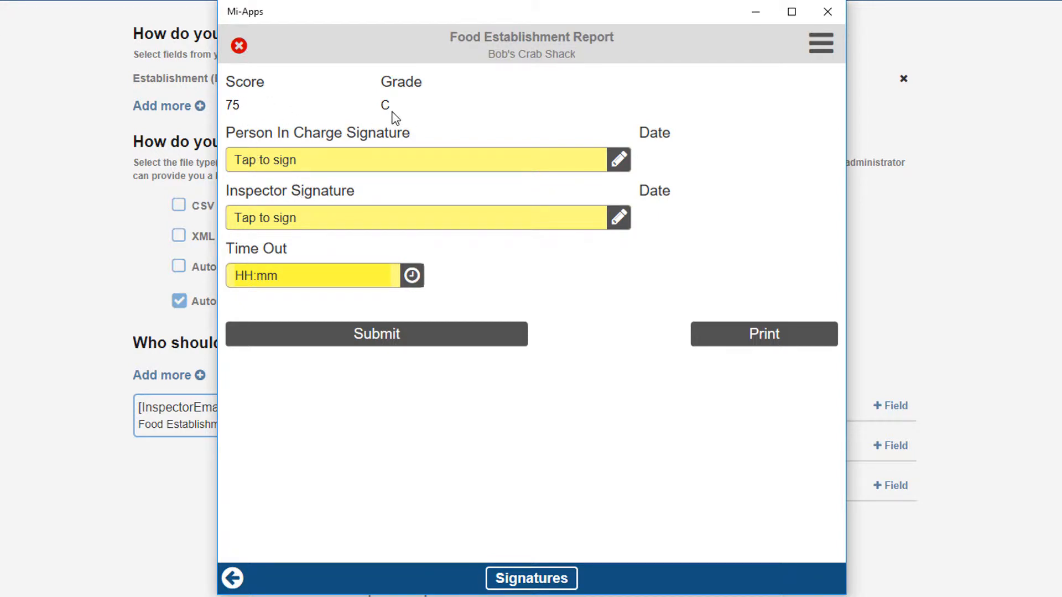
pyautogui.click(340, 166)
pyautogui.moveTo(398, 194)
pyautogui.mouseDown()
pyautogui.moveTo(398, 230)
pyautogui.moveTo(423, 272)
pyautogui.mouseUp()
pyautogui.moveTo(556, 251); pyautogui.dragTo(577, 240)
pyautogui.moveTo(610, 198); pyautogui.dragTo(614, 284)
pyautogui.click(622, 376)
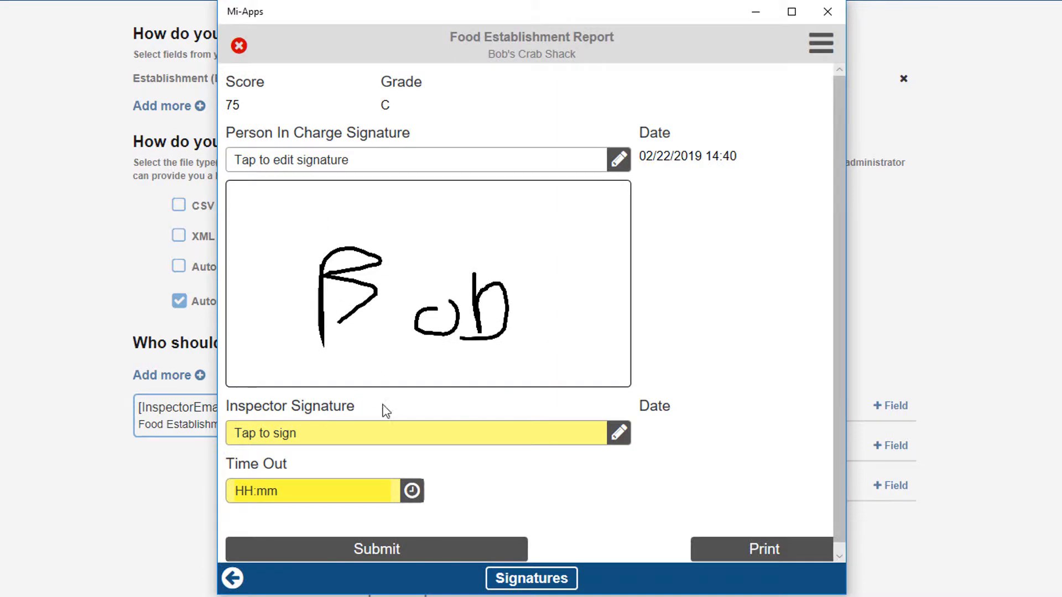
# Draw and confirm a handwritten Inspector Signature
pyautogui.click(395, 437)
pyautogui.moveTo(406, 84)
pyautogui.mouseDown()
pyautogui.moveTo(372, 147)
pyautogui.moveTo(516, 244)
pyautogui.moveTo(769, 275)
pyautogui.moveTo(760, 242)
pyautogui.mouseUp()
pyautogui.click(714, 382)
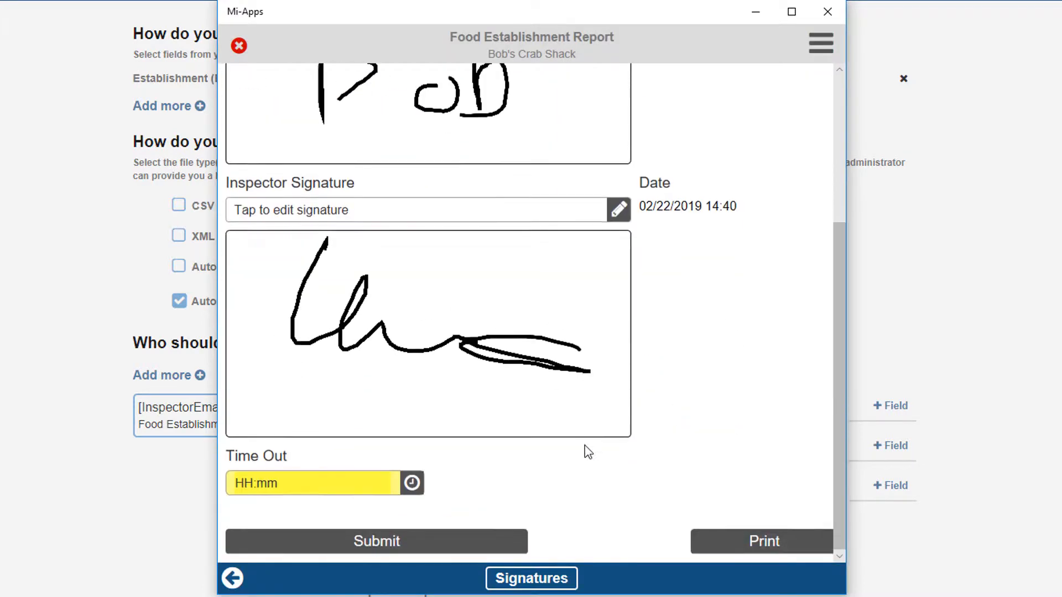
# Set Time Out to 14:55 and submit the inspection form
pyautogui.click(412, 483)
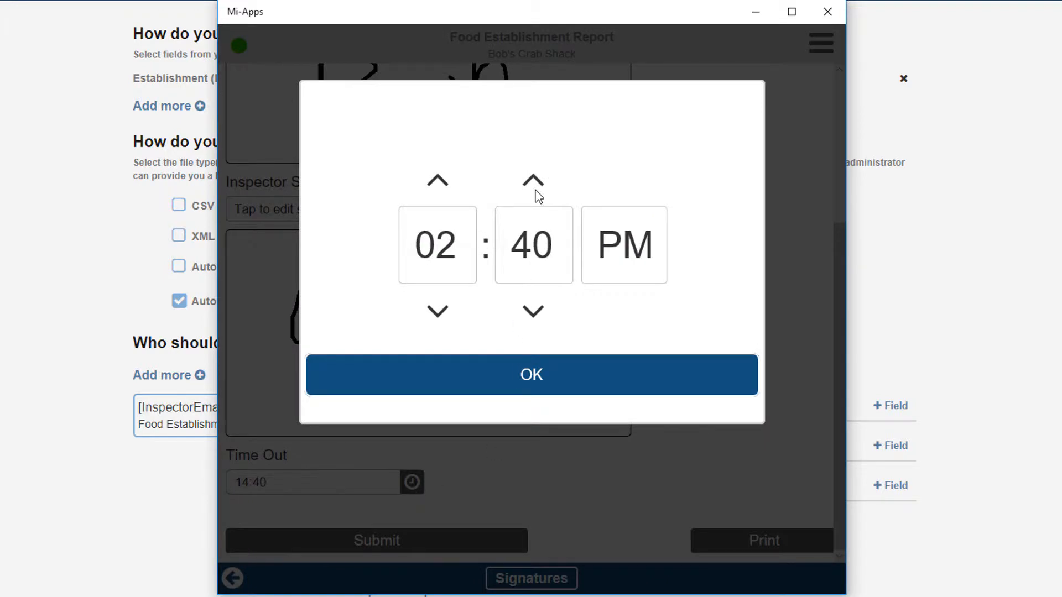
pyautogui.click(535, 271)
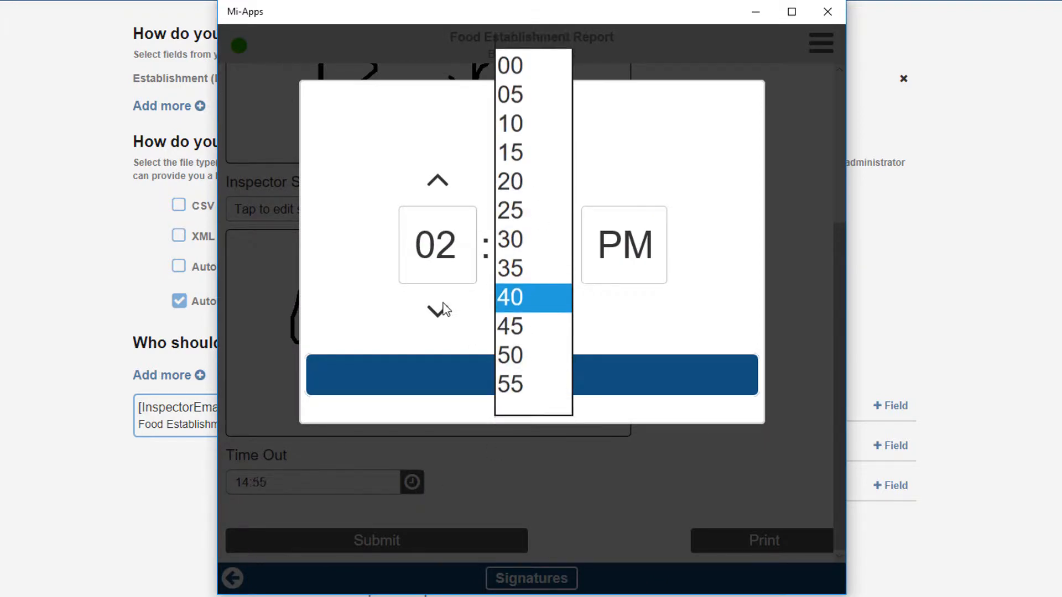
pyautogui.click(510, 389)
pyautogui.click(520, 375)
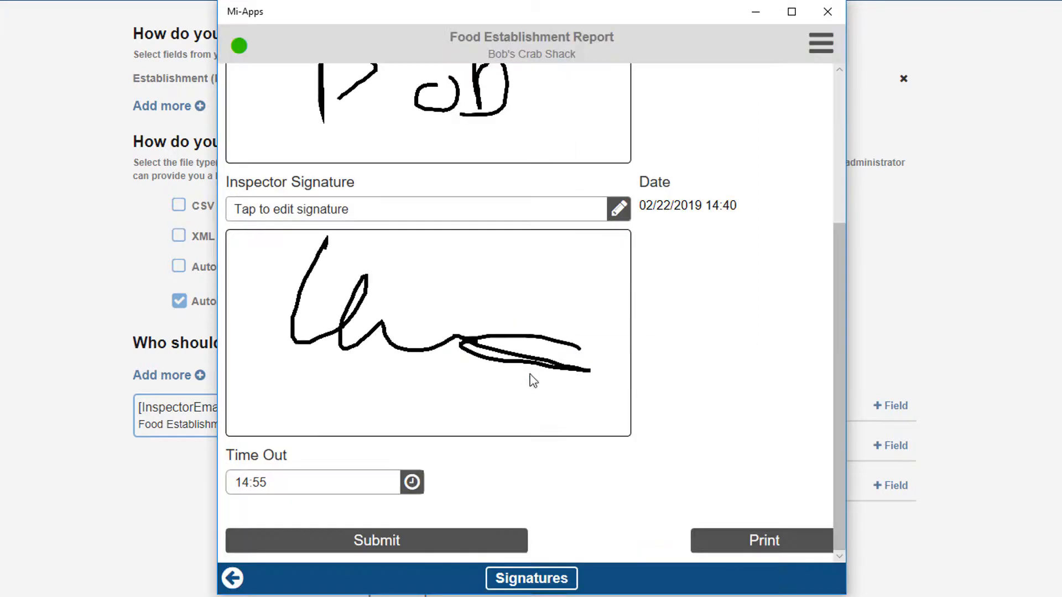
pyautogui.click(451, 548)
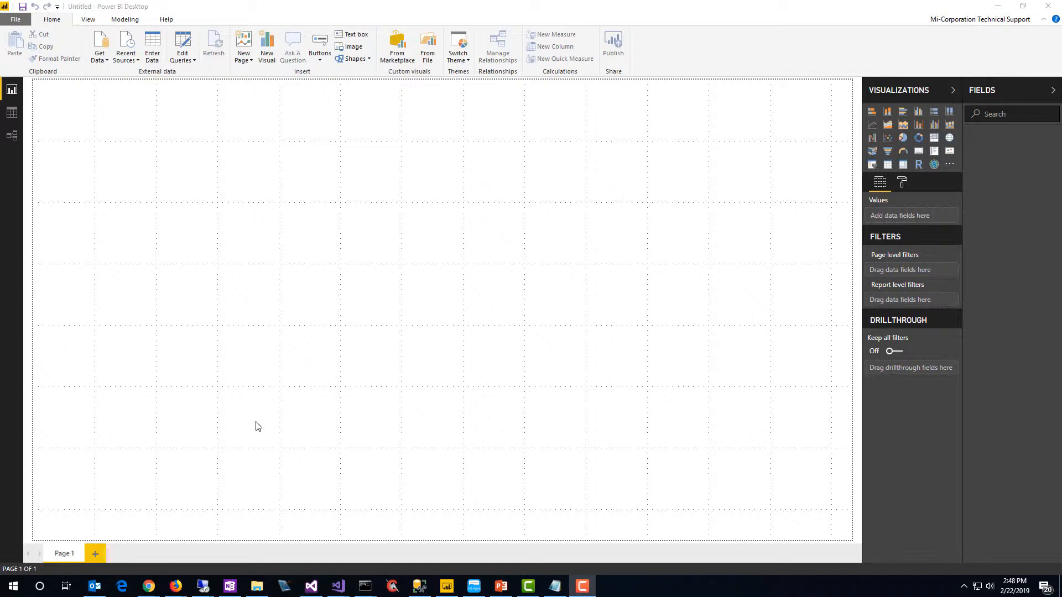
# In Power BI Desktop, connect to SQL Server micodemodev.database.windows.net with database Preview_Reporting_Video in Import mode
pyautogui.click(268, 183)
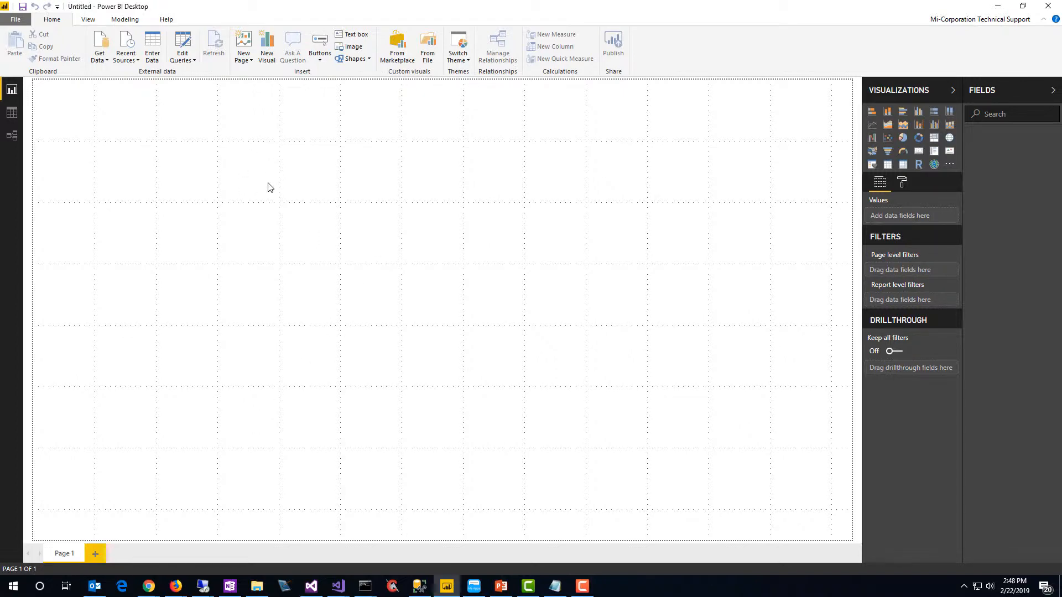
pyautogui.click(105, 61)
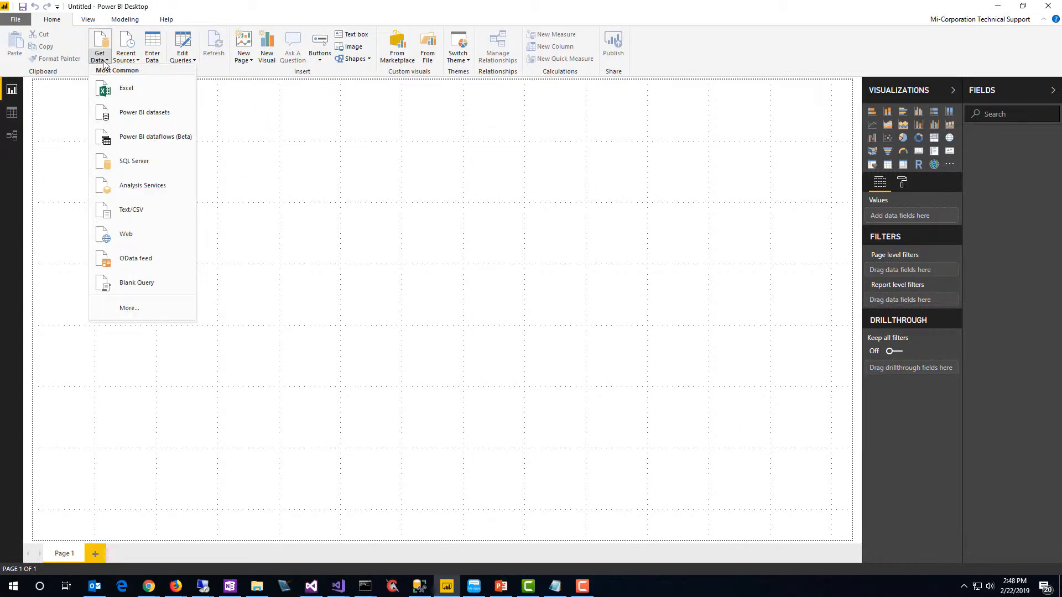
pyautogui.click(139, 162)
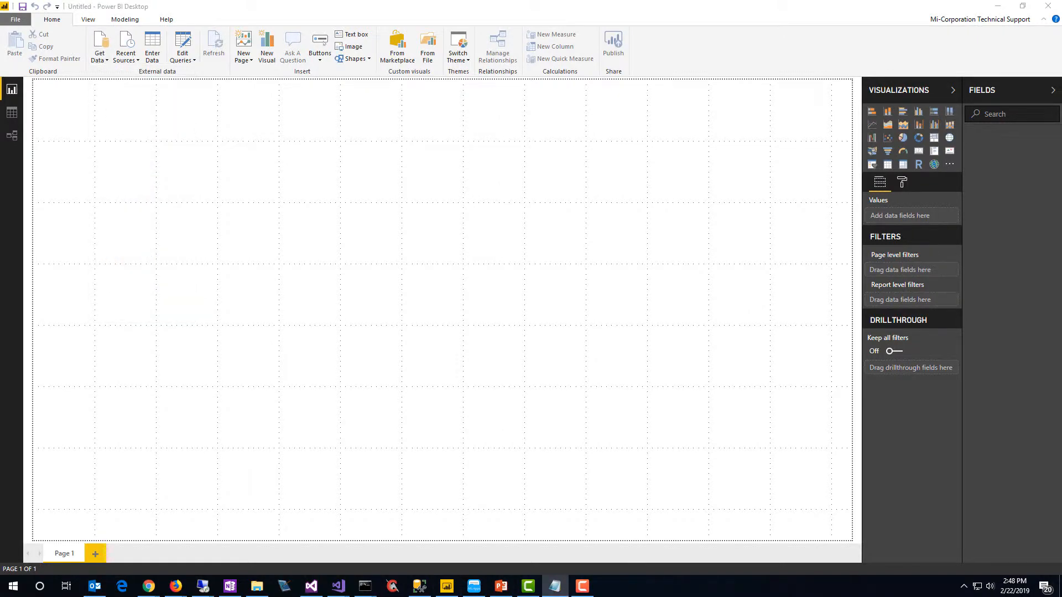
pyautogui.write('micodemodev.database.windows.net')
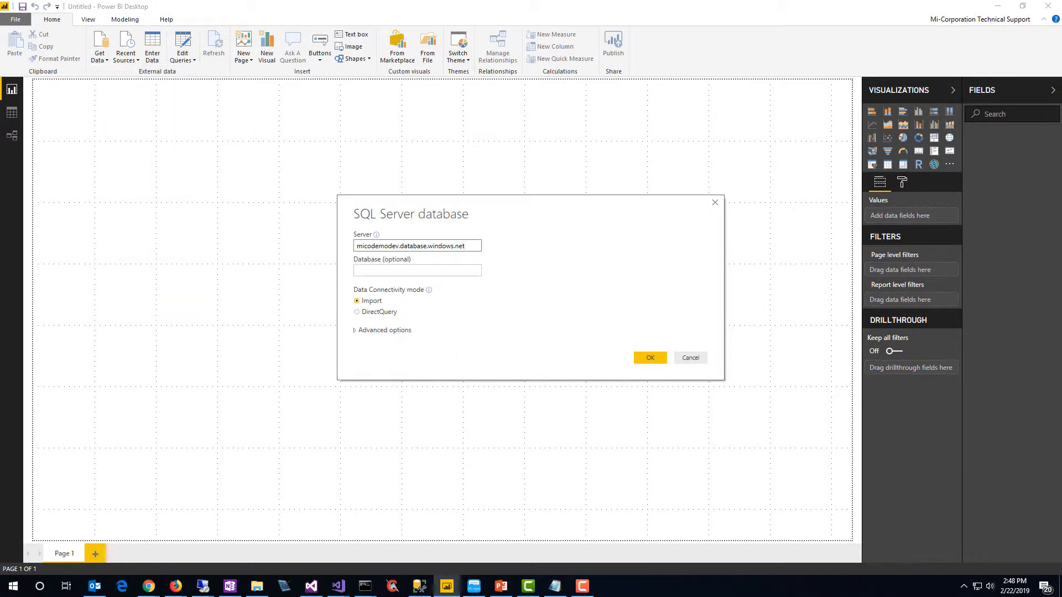
pyautogui.click(441, 271)
pyautogui.write('Preview_Reporting_Video')
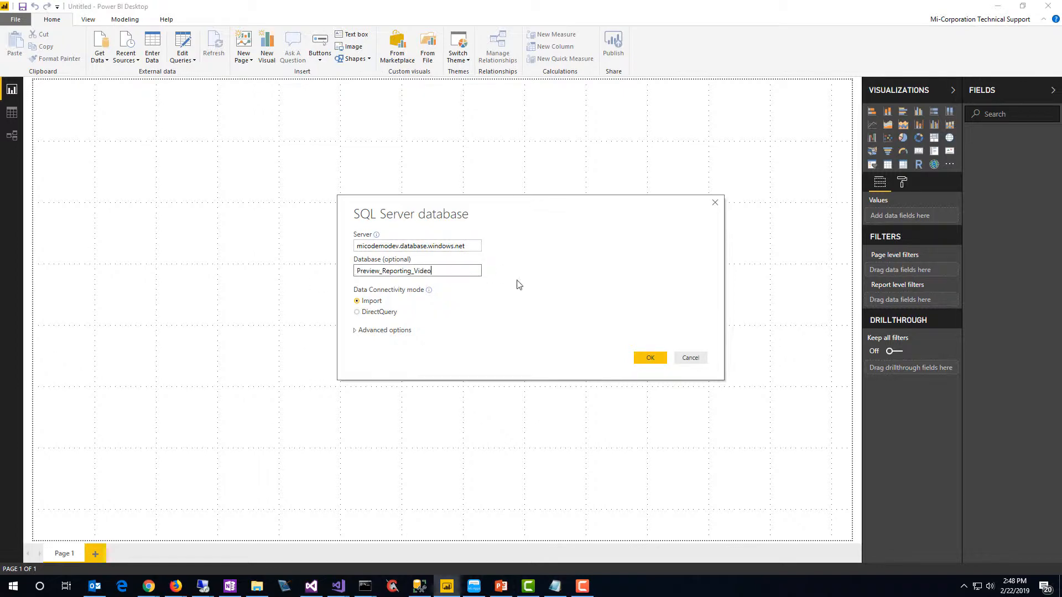
pyautogui.click(645, 358)
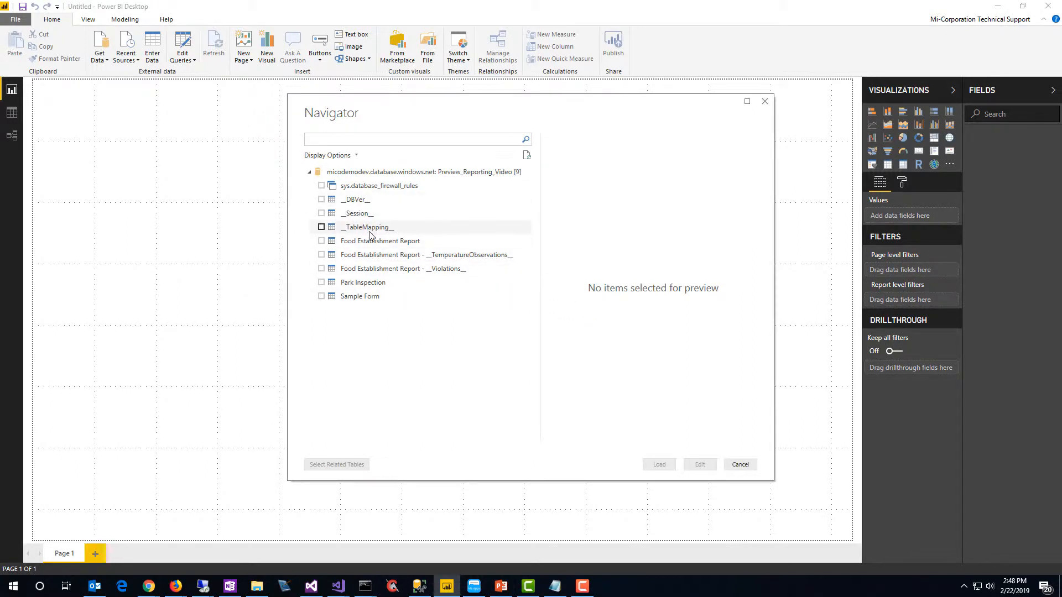
# Load the __Session__, Food Establishment Report, Food Establishment Report - __TemperatureObservations__ and Food Establishment Report - __Violations__ tables
pyautogui.click(322, 213)
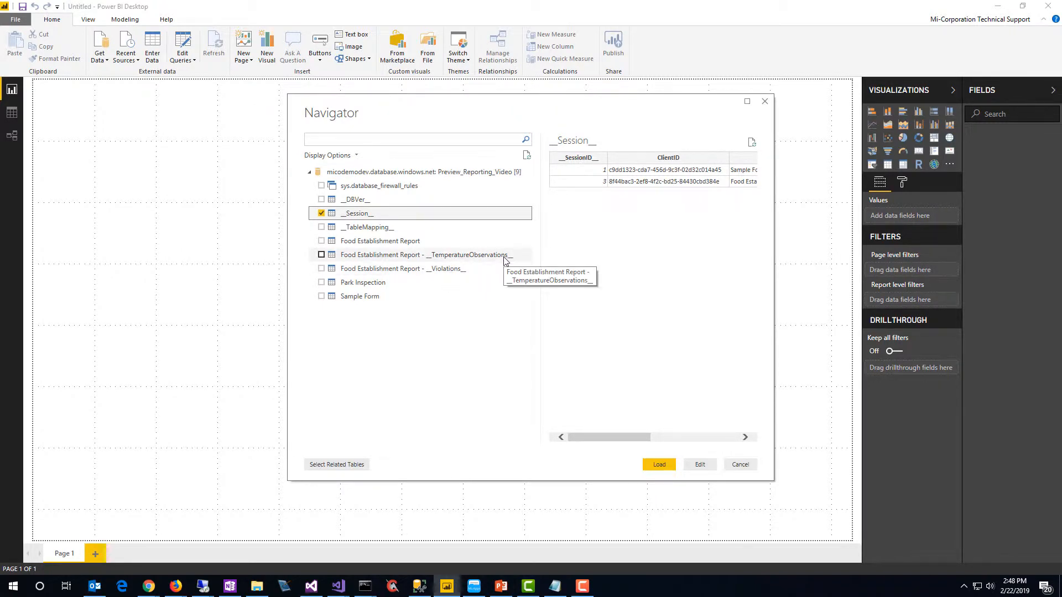
pyautogui.click(323, 268)
pyautogui.click(321, 254)
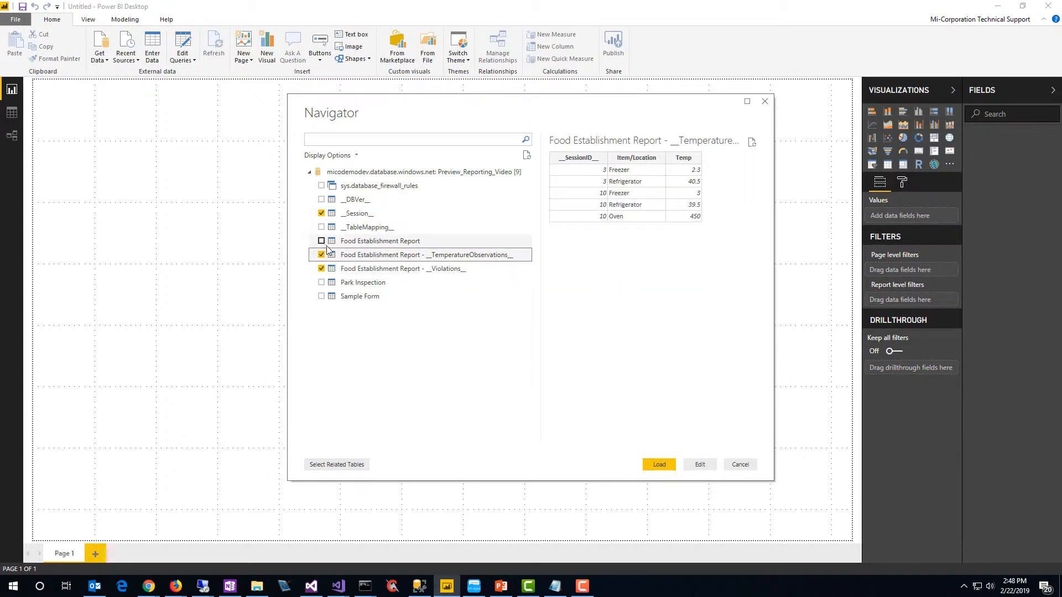
pyautogui.click(321, 242)
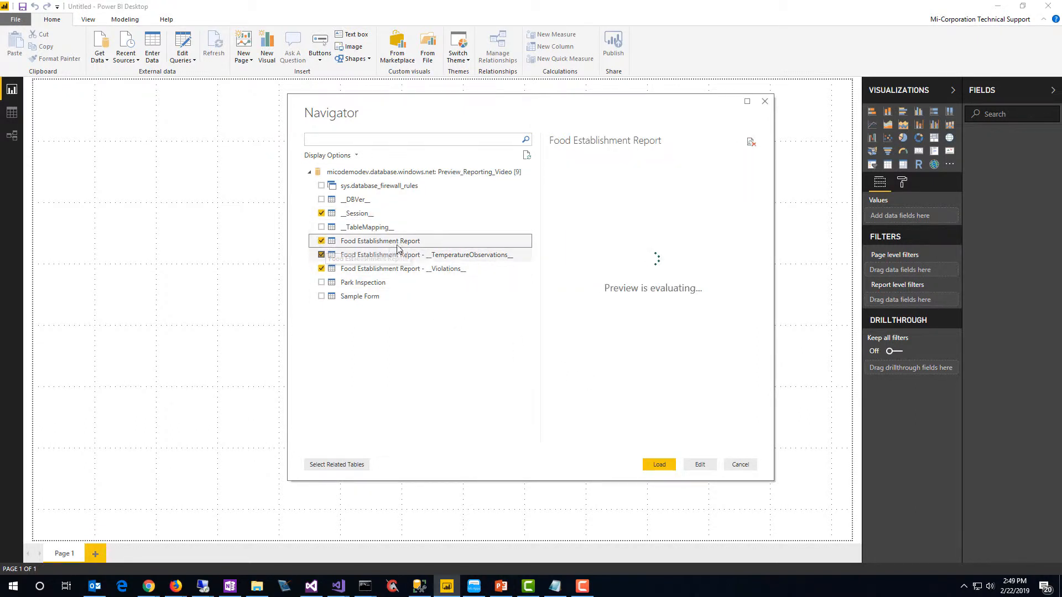
pyautogui.click(655, 466)
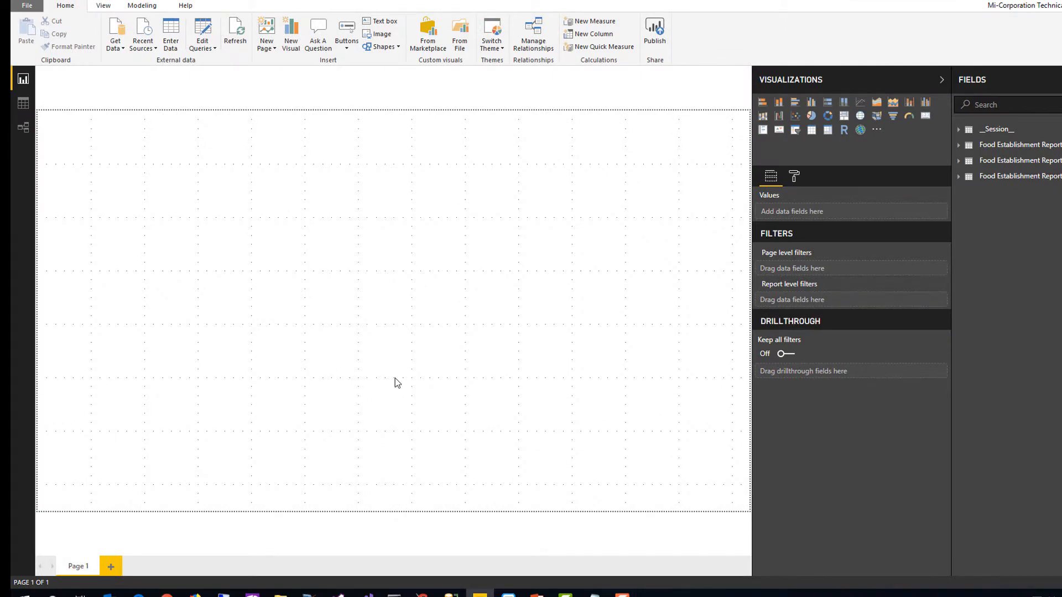
# Add a table visual with Date, Establishment and Score from Food Establishment Report, and widen it to fit all columns
pyautogui.click(811, 131)
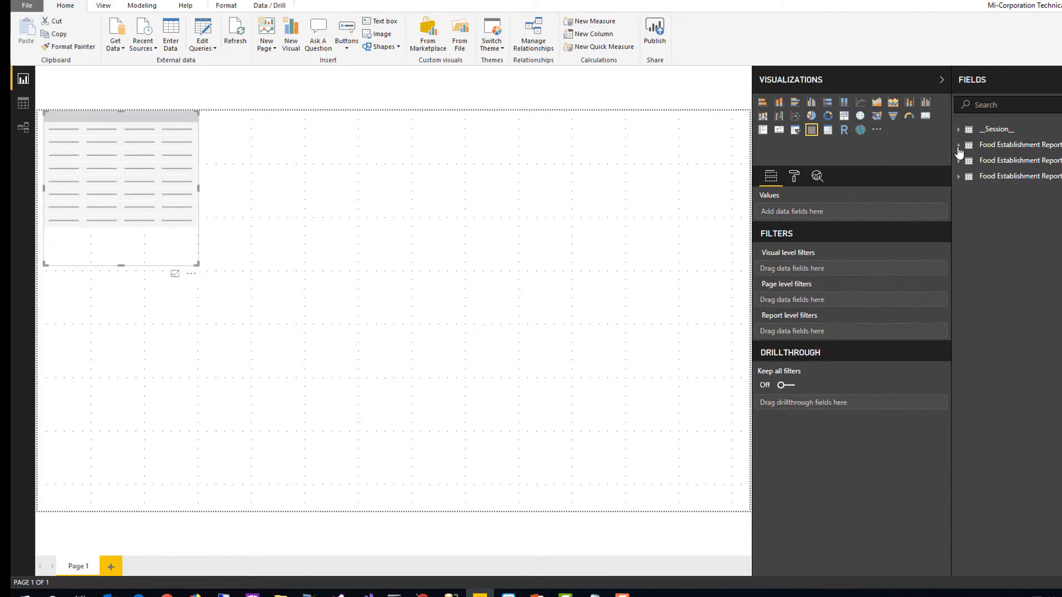
pyautogui.click(958, 145)
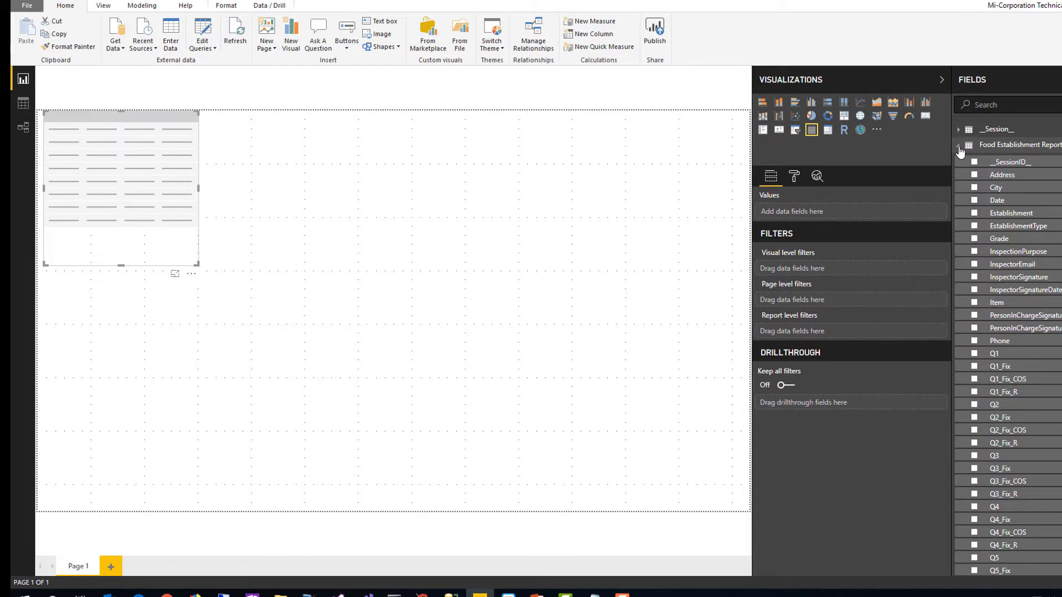
pyautogui.click(975, 200)
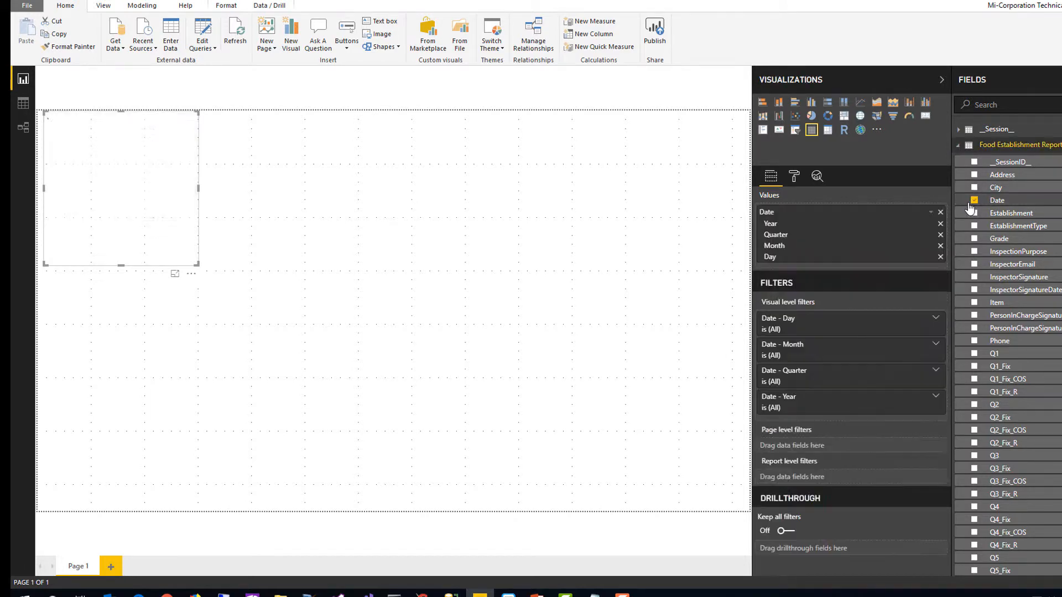
pyautogui.click(975, 212)
pyautogui.scroll(-5, 1023, 413)
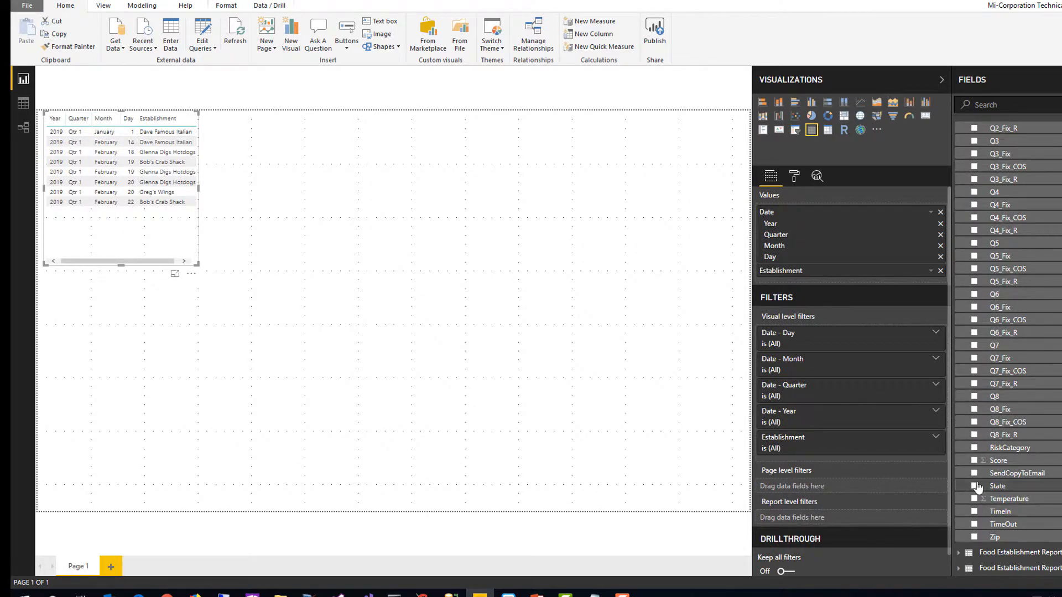
pyautogui.click(975, 461)
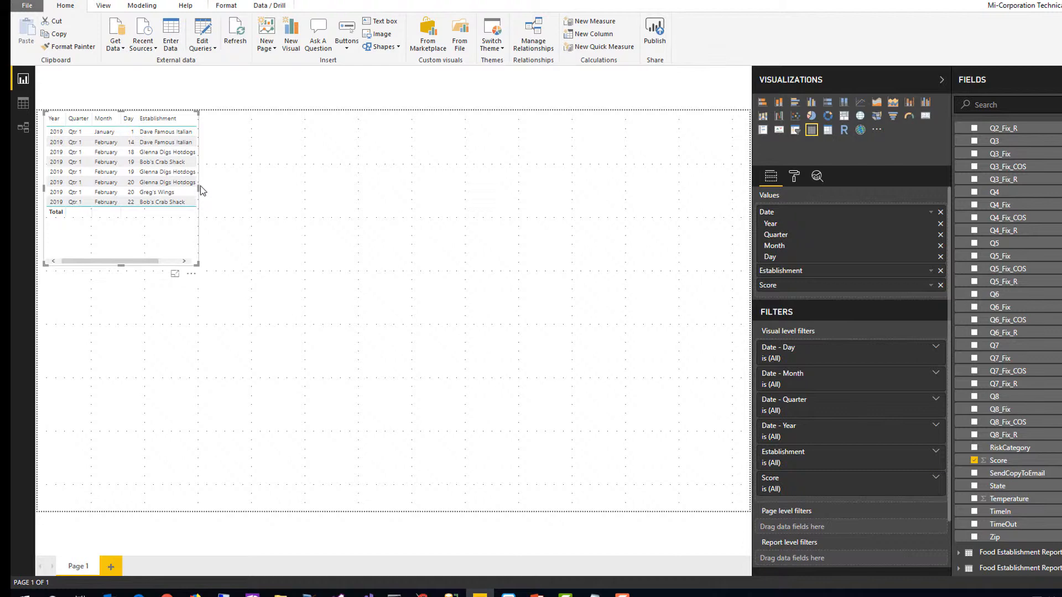
pyautogui.moveTo(201, 190); pyautogui.dragTo(334, 197)
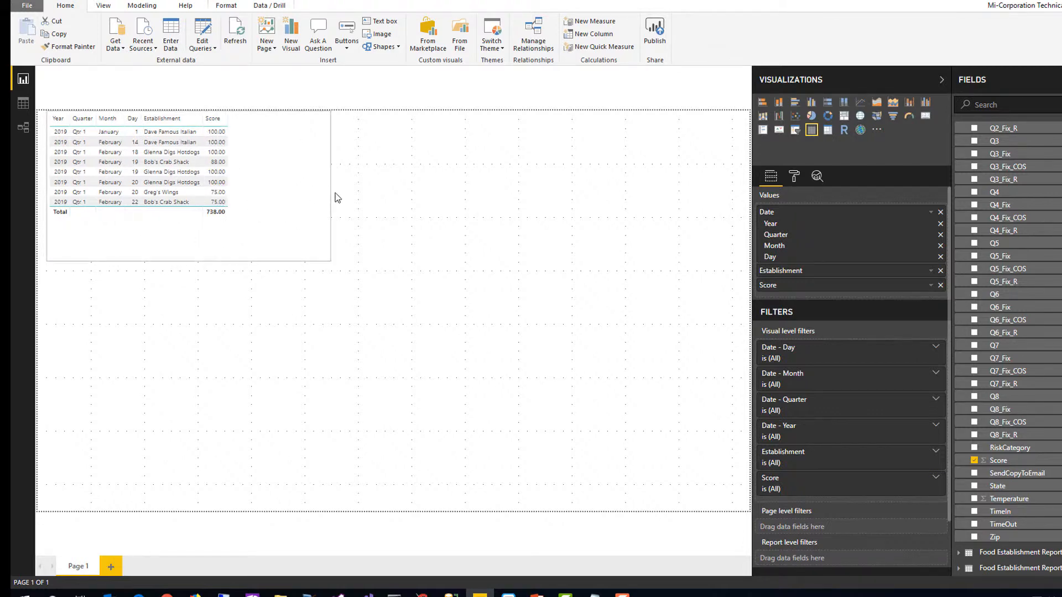
# In the table visual, show Date as a plain date instead of a hierarchy and summarize Score by Average
pyautogui.click(931, 213)
pyautogui.click(959, 288)
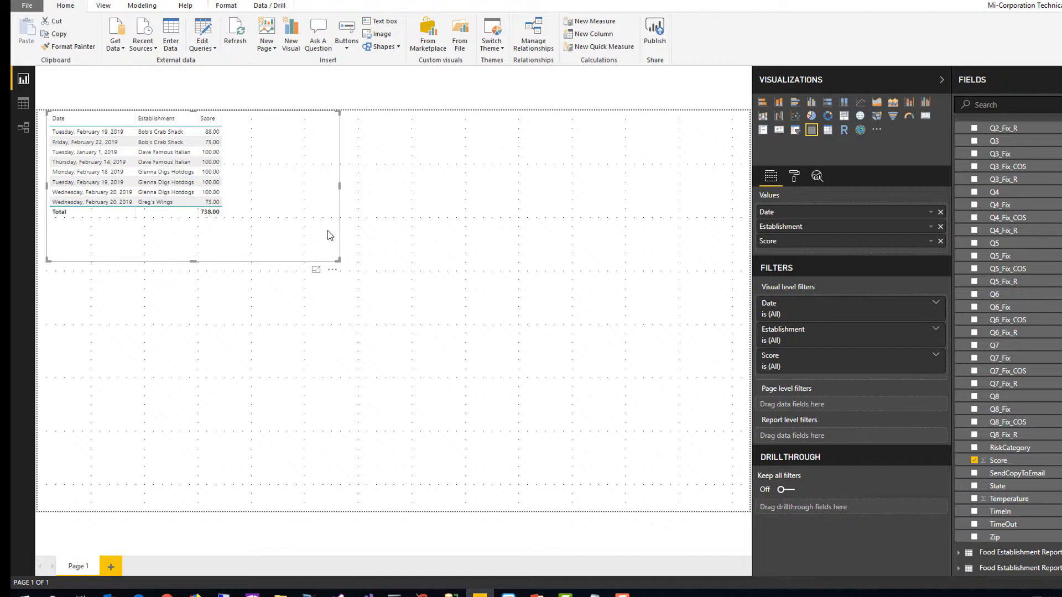
pyautogui.click(931, 241)
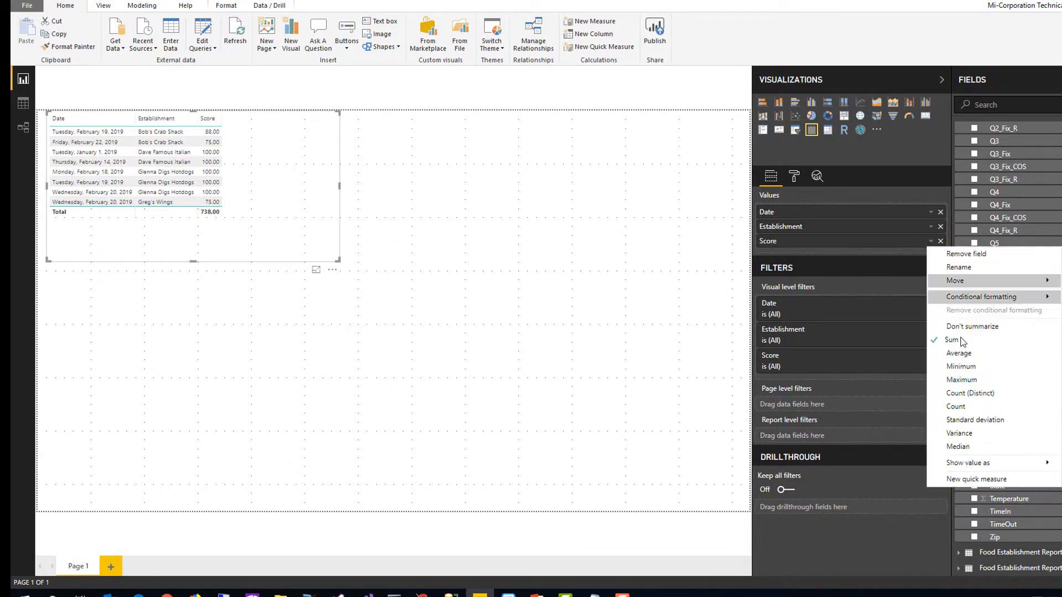
pyautogui.click(964, 355)
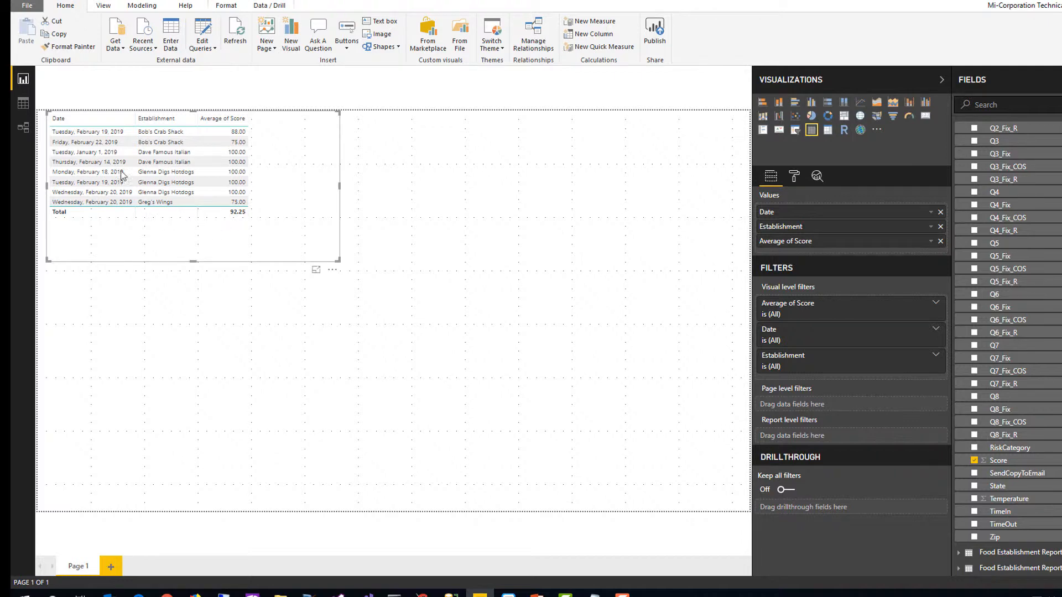
# Sort the table visual by Date with the newest inspections first, and deselect it
pyautogui.click(88, 126)
pyautogui.click(88, 123)
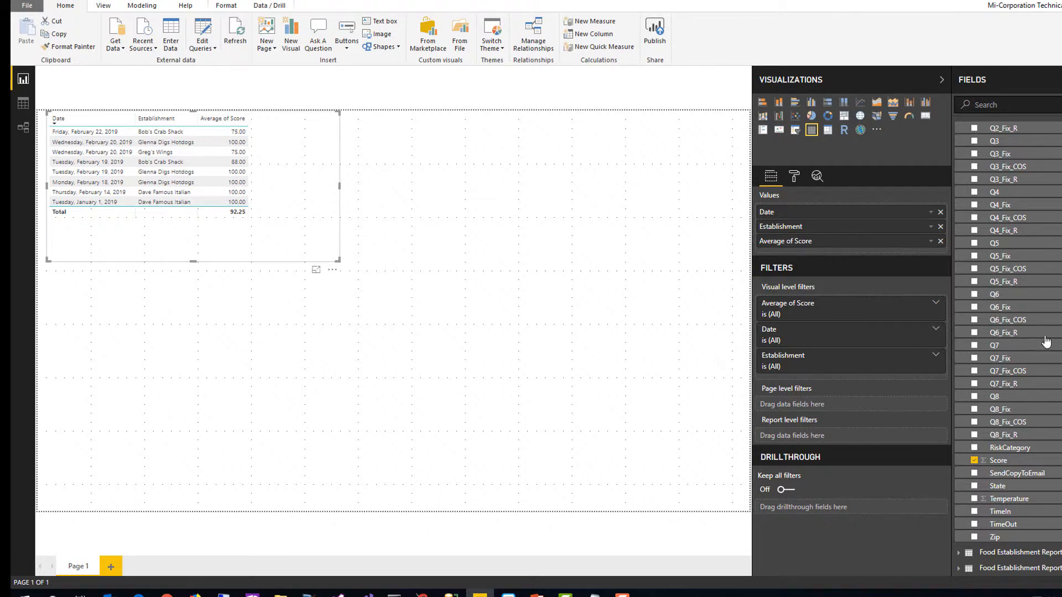
pyautogui.click(186, 324)
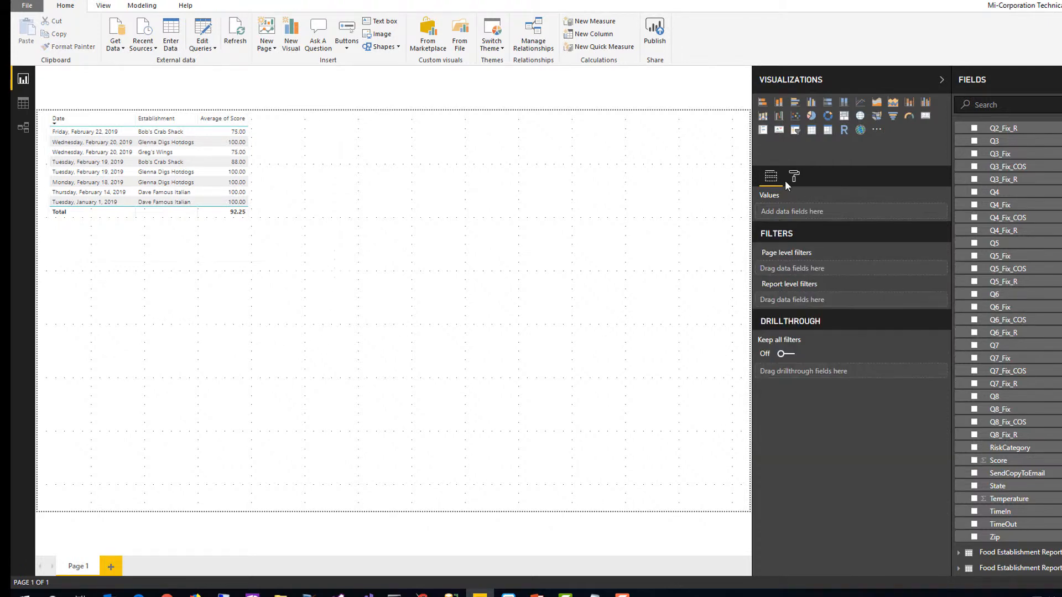
# Add a second table visual with Item Number and Violation from the Food Establishment Report - __Violations__ table
pyautogui.click(811, 130)
pyautogui.scroll(5, 1007, 332)
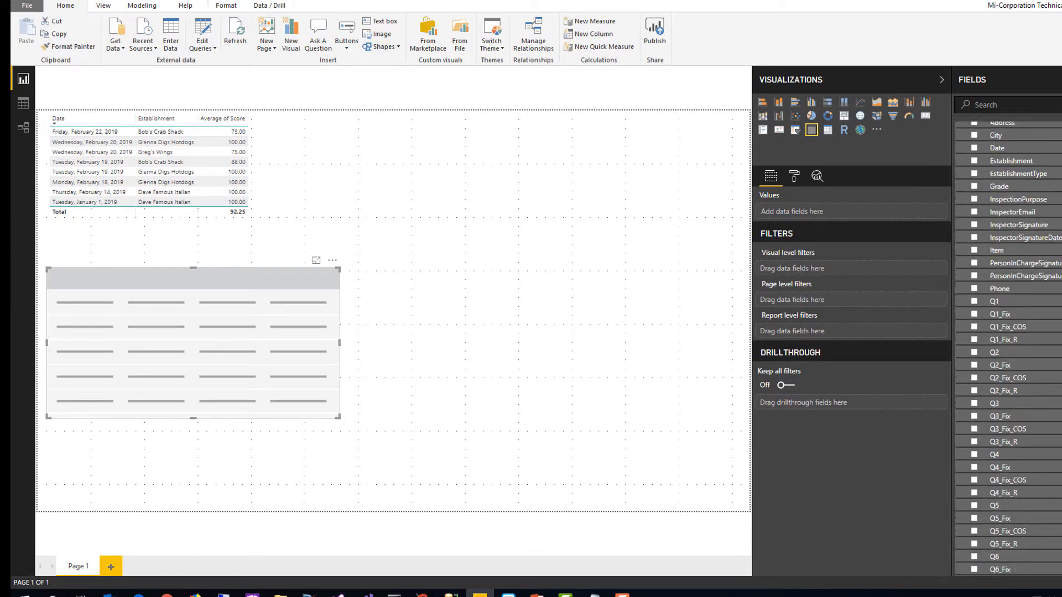
pyautogui.scroll(3, 990, 249)
pyautogui.click(960, 161)
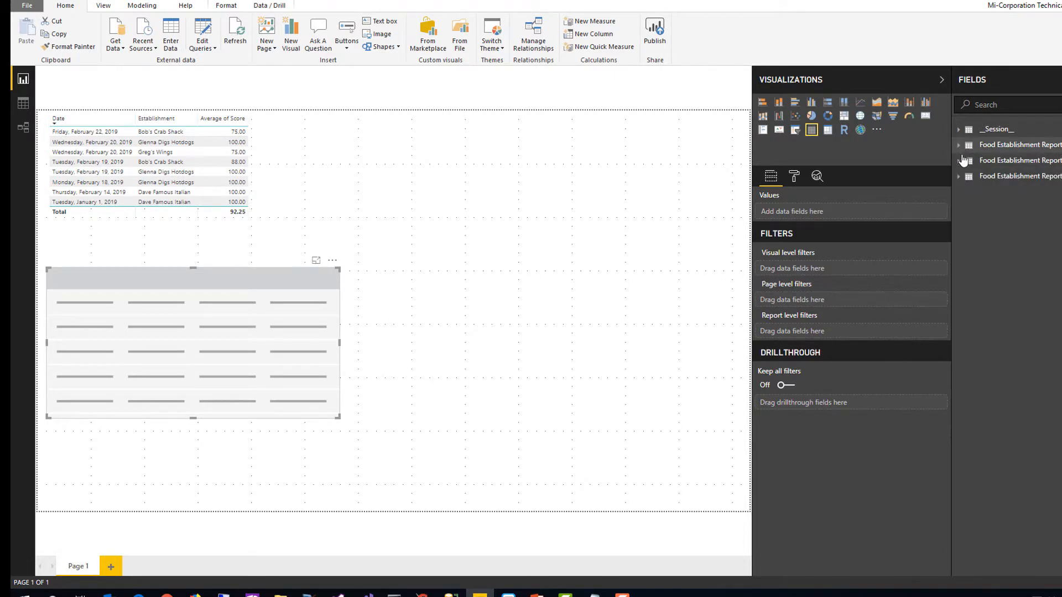
pyautogui.click(960, 177)
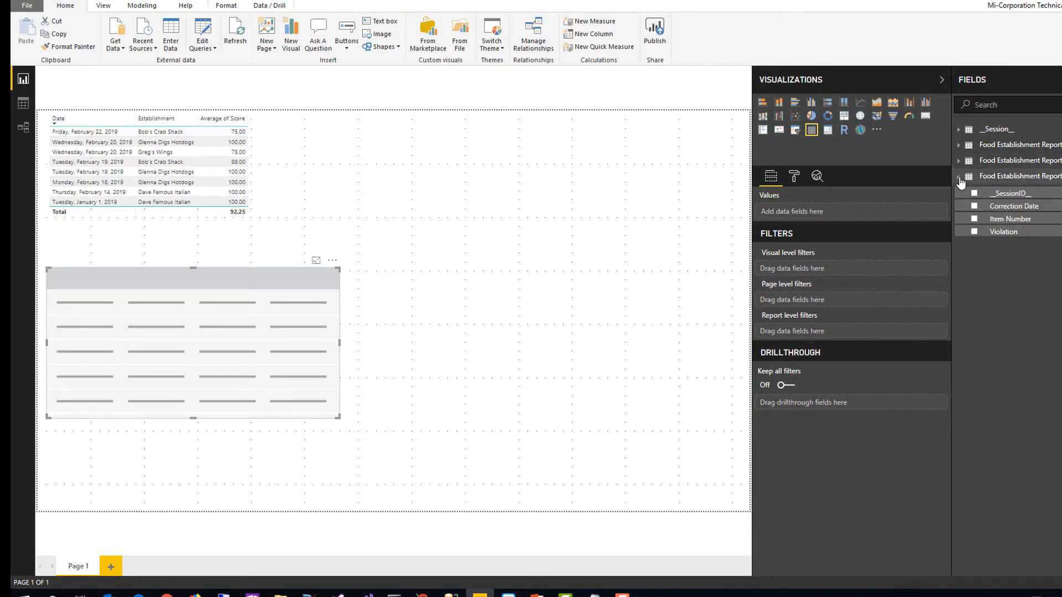
pyautogui.click(975, 219)
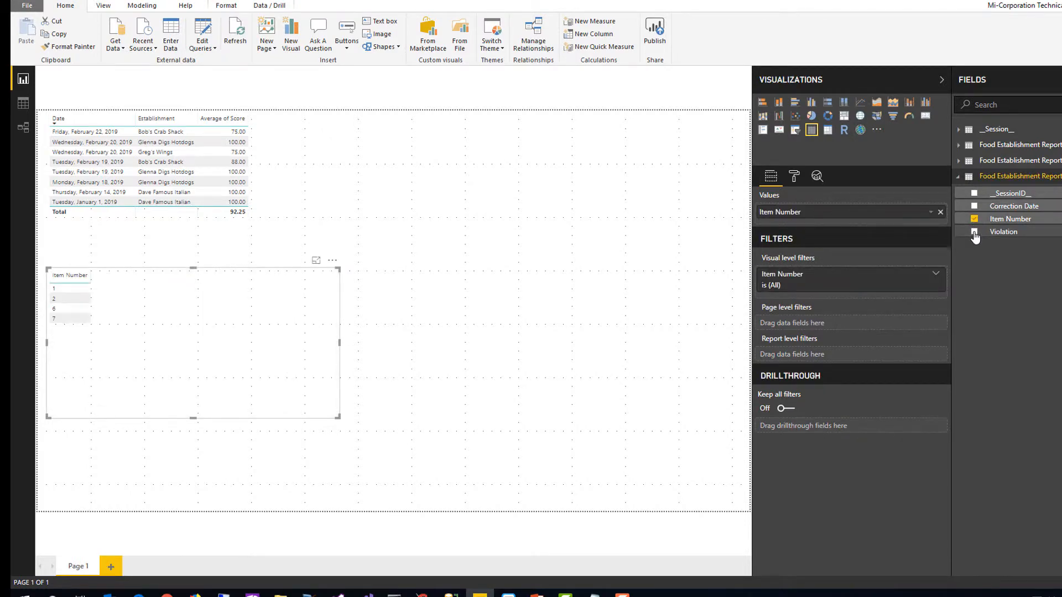
pyautogui.click(974, 233)
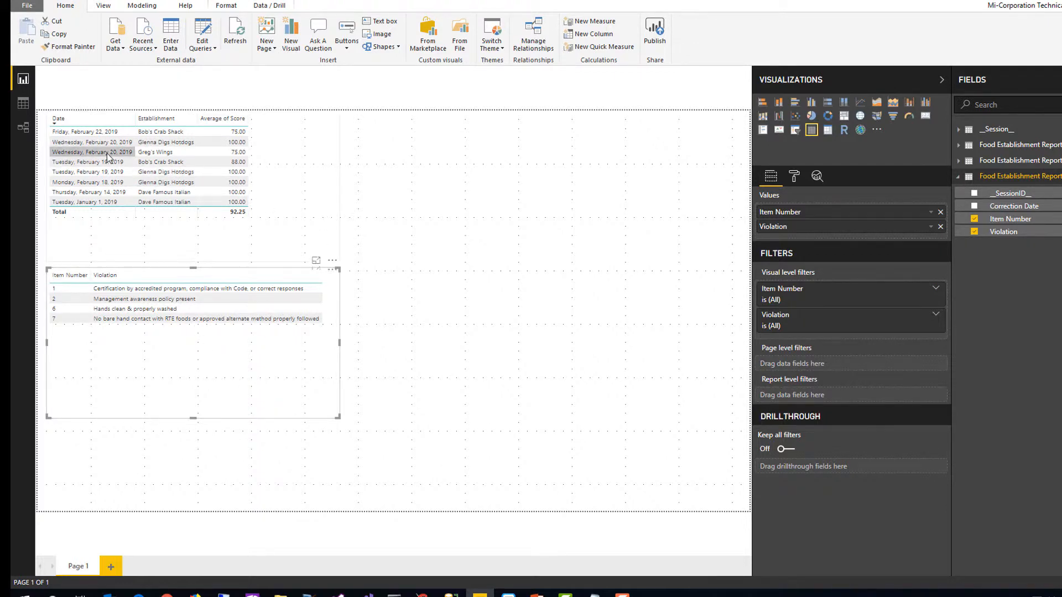
# Cross-filter the violations by the Greg's Wings inspection and both Bob's Crab Shack inspections in turn, and clear the selection
pyautogui.click(141, 154)
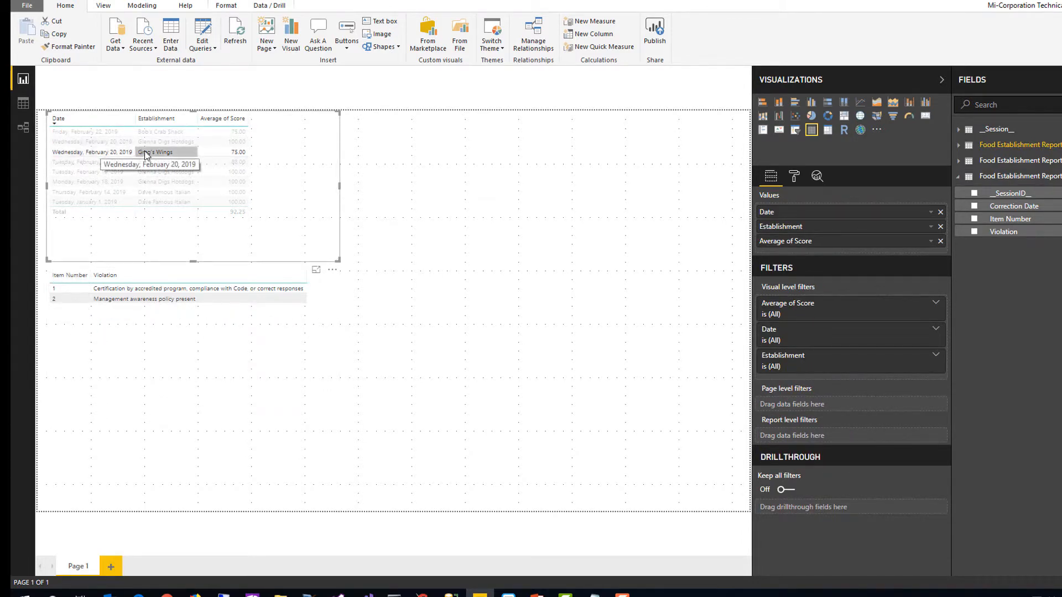
pyautogui.click(107, 135)
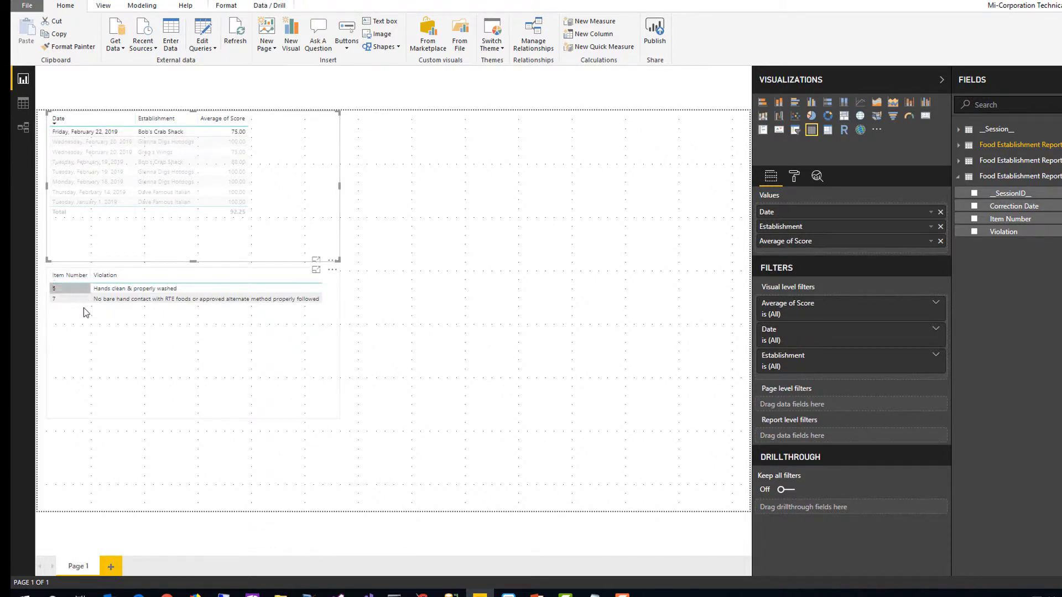
pyautogui.click(100, 165)
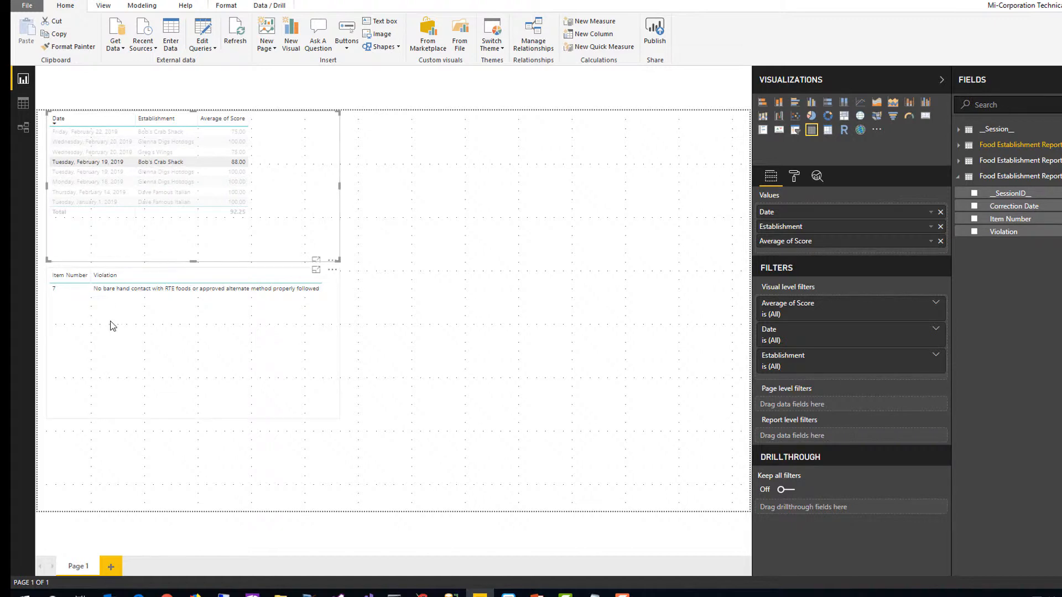
pyautogui.click(299, 244)
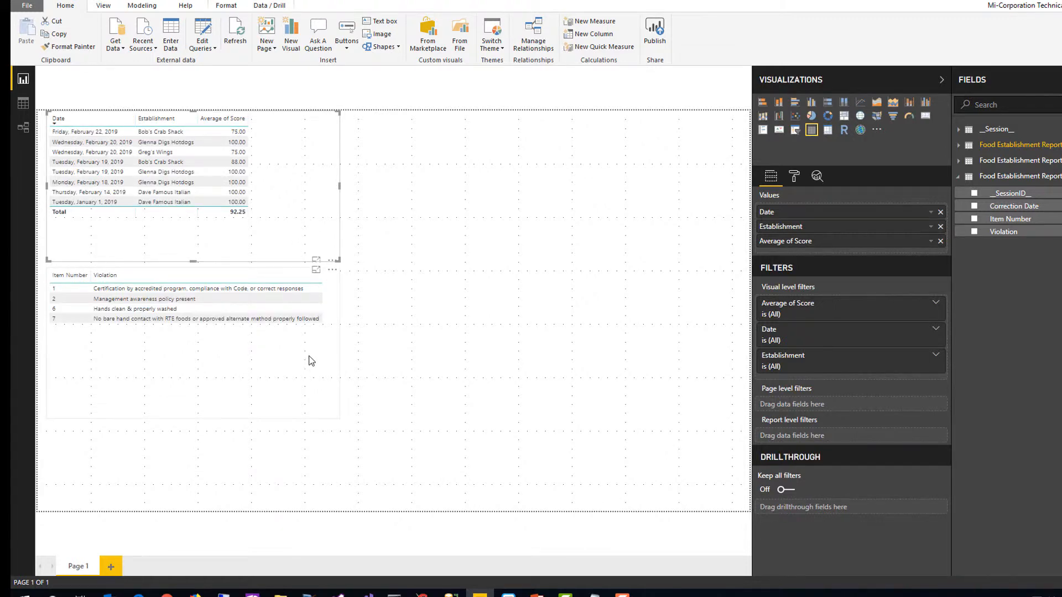
# Add __SessionID__ to the violations table visual, widen the visual to fit the column, and summarize the field by Count
pyautogui.click(312, 360)
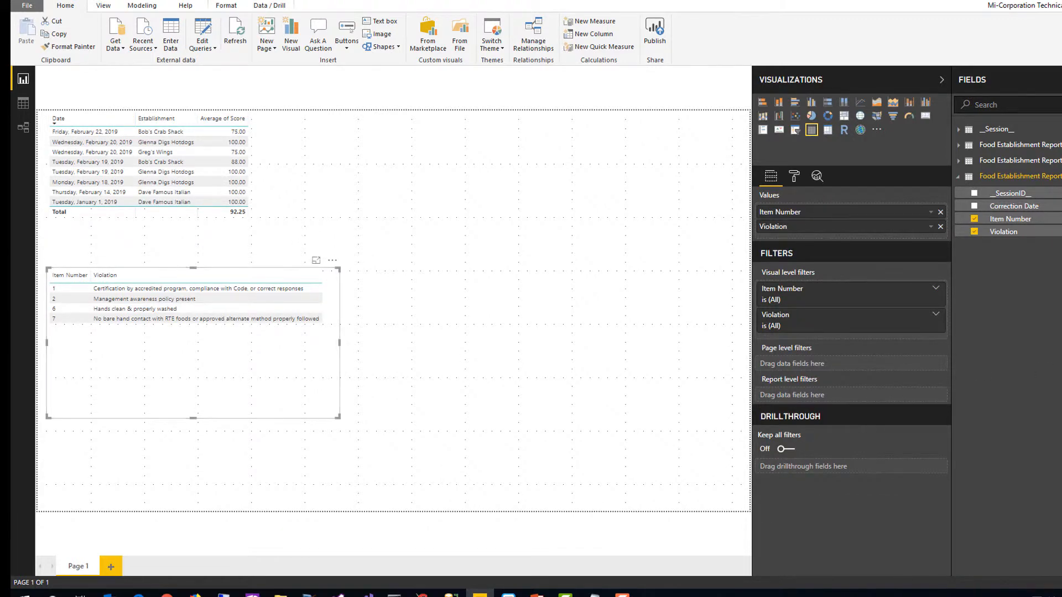
pyautogui.click(975, 193)
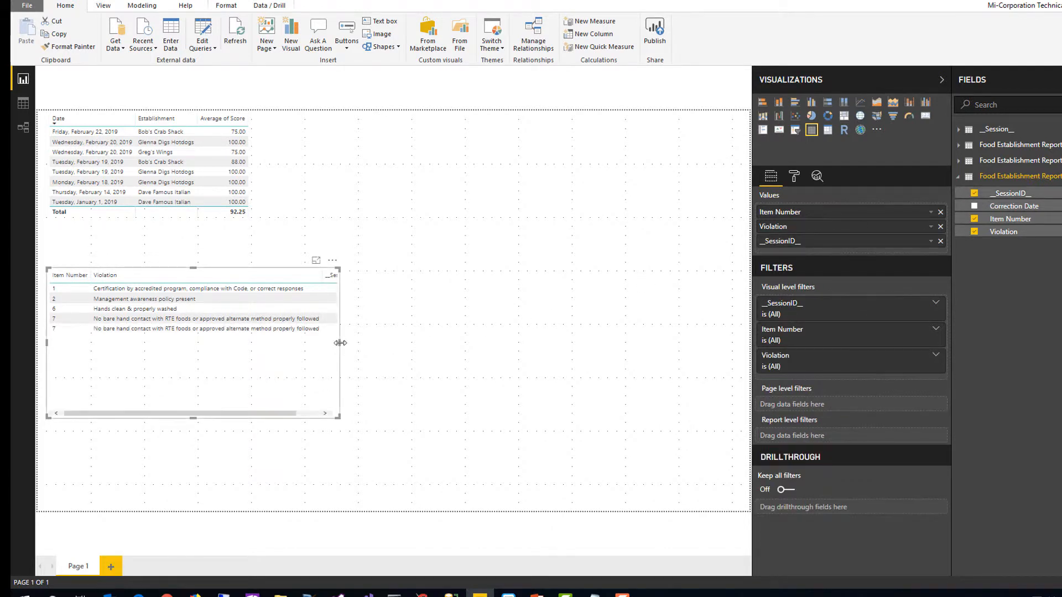
pyautogui.moveTo(339, 343); pyautogui.dragTo(410, 343)
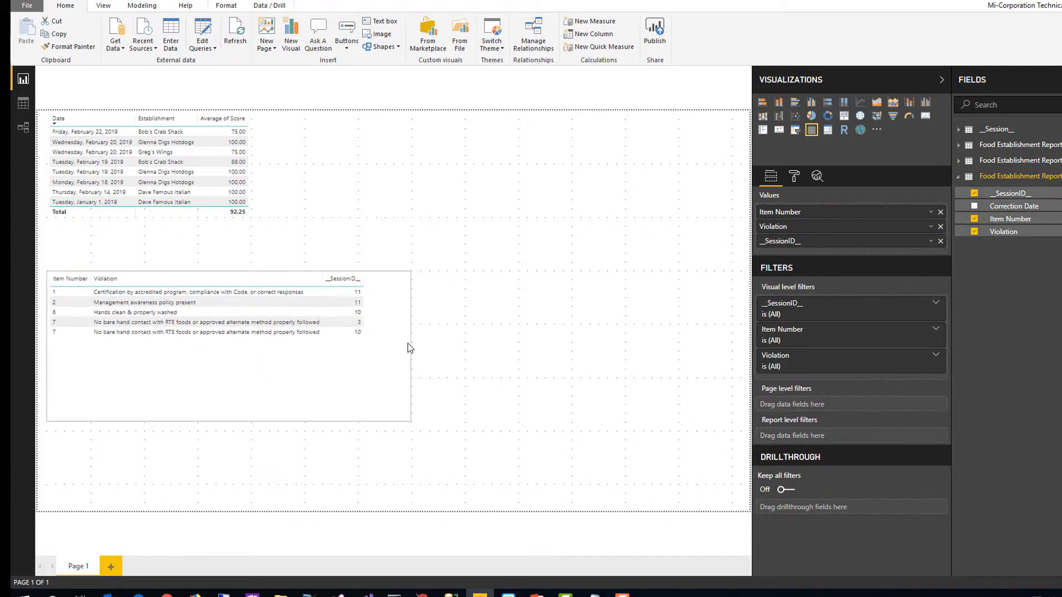
pyautogui.click(931, 241)
pyautogui.click(972, 406)
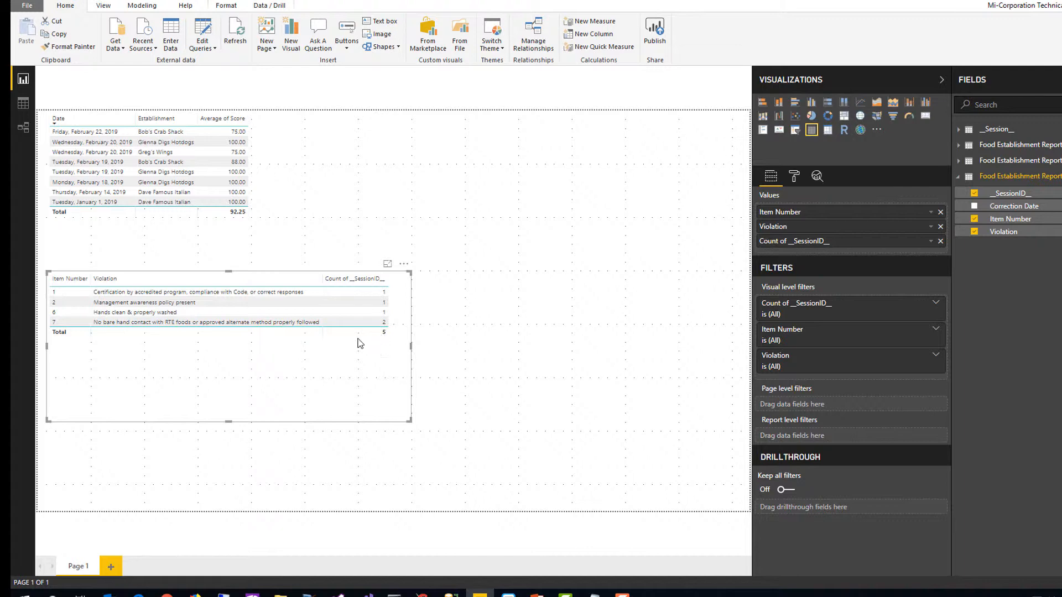
# Rename the session count field in the violations table to "Number of Times Violated" and deselect the visual
pyautogui.click(931, 241)
pyautogui.click(966, 268)
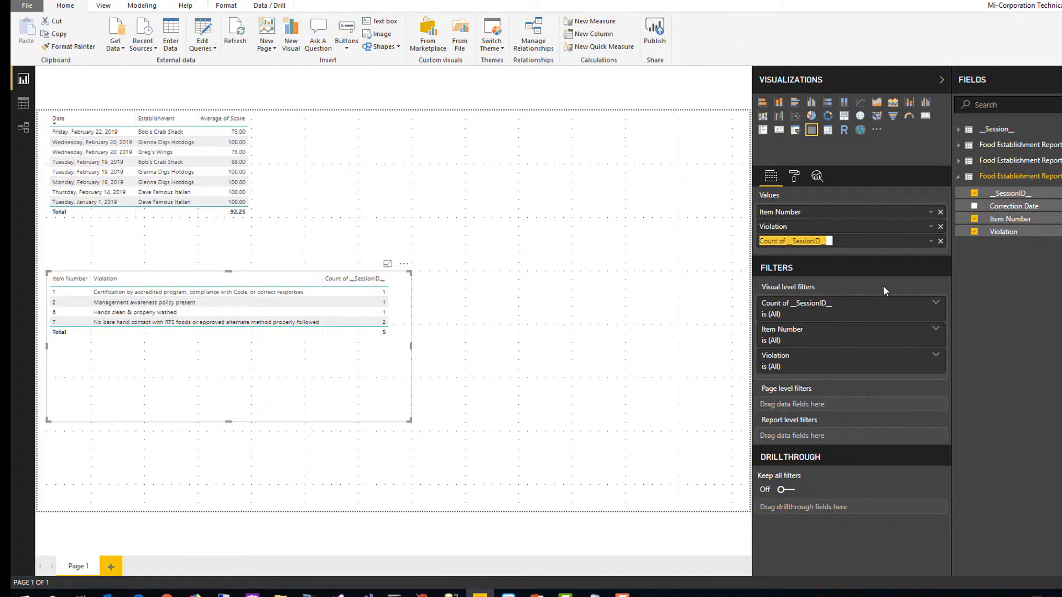
pyautogui.write('Num')
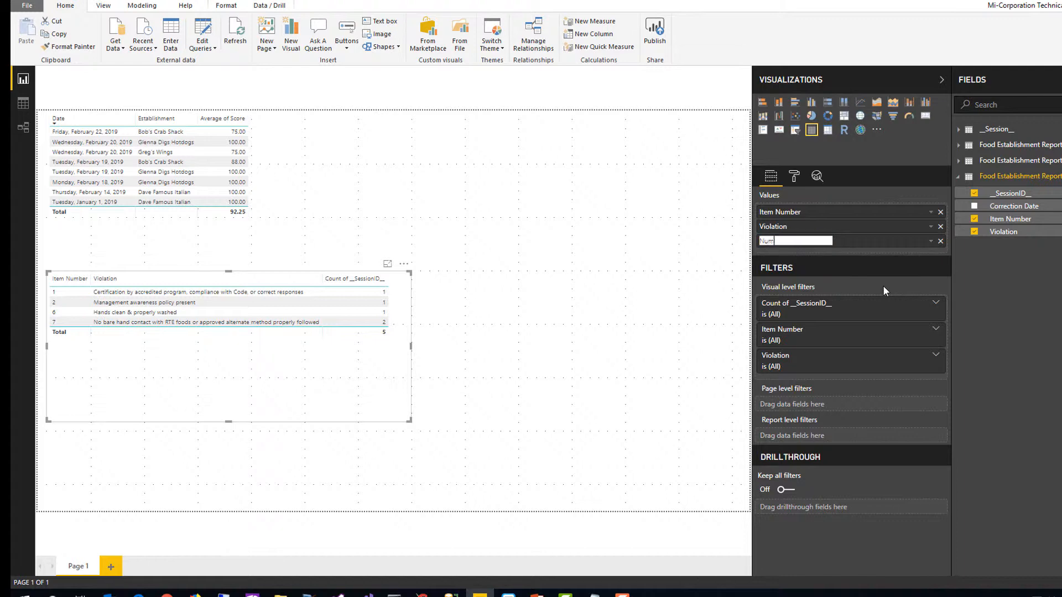
pyautogui.write('ber of Times Violated')
pyautogui.press('Return')
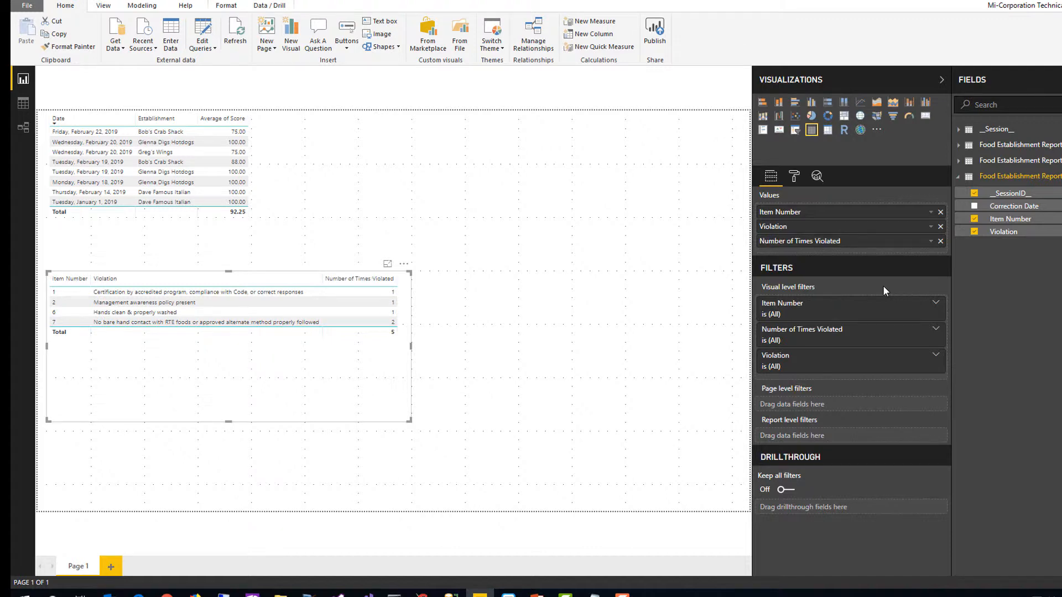
pyautogui.click(655, 324)
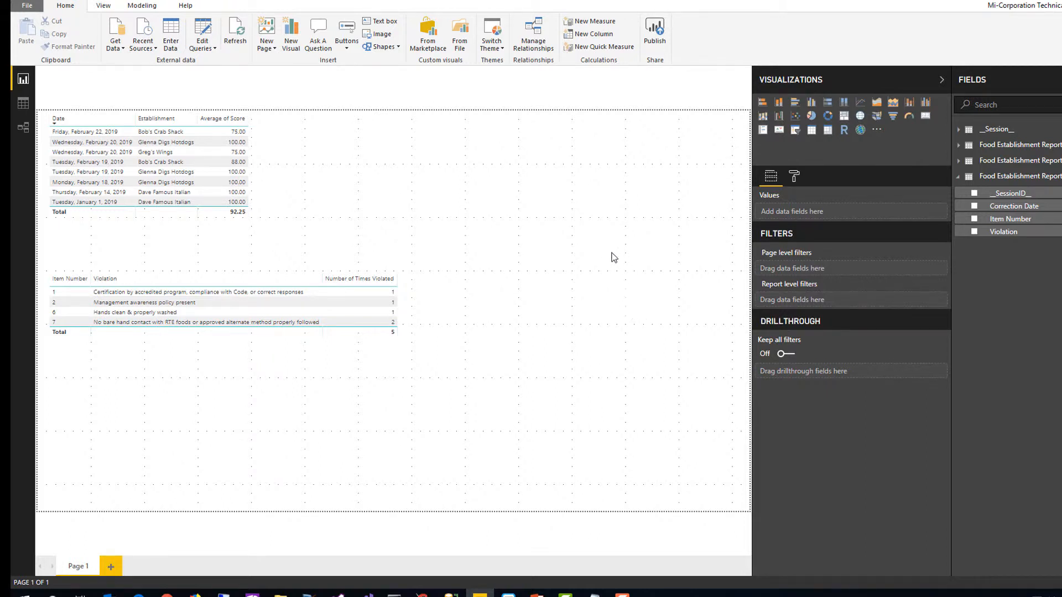
# Add a clustered column chart of Temp by Item/Location from the temperature observations table below the violations, and make it taller
pyautogui.click(810, 104)
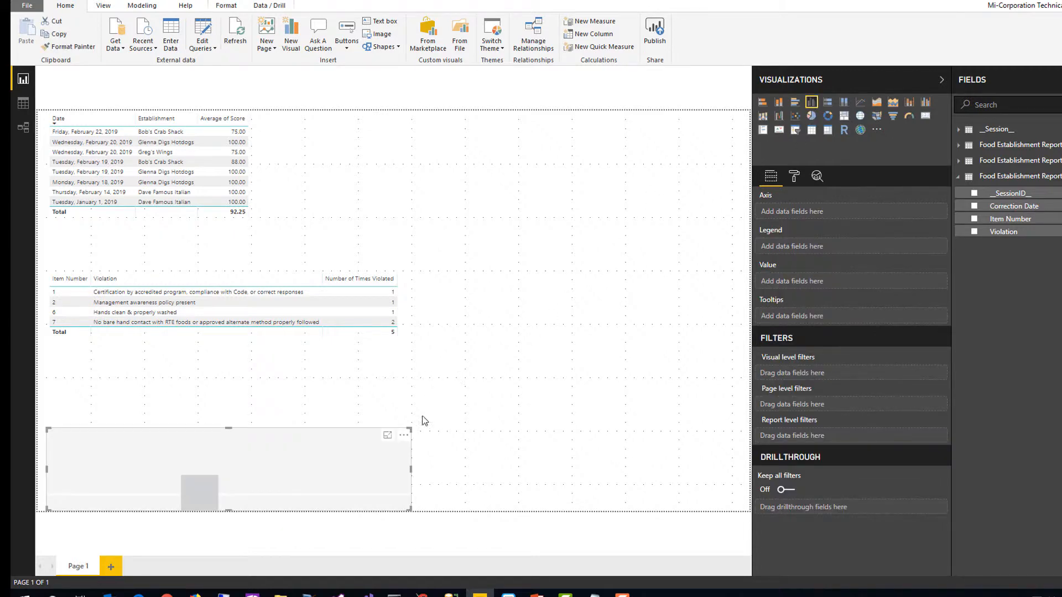
pyautogui.click(963, 179)
pyautogui.click(962, 164)
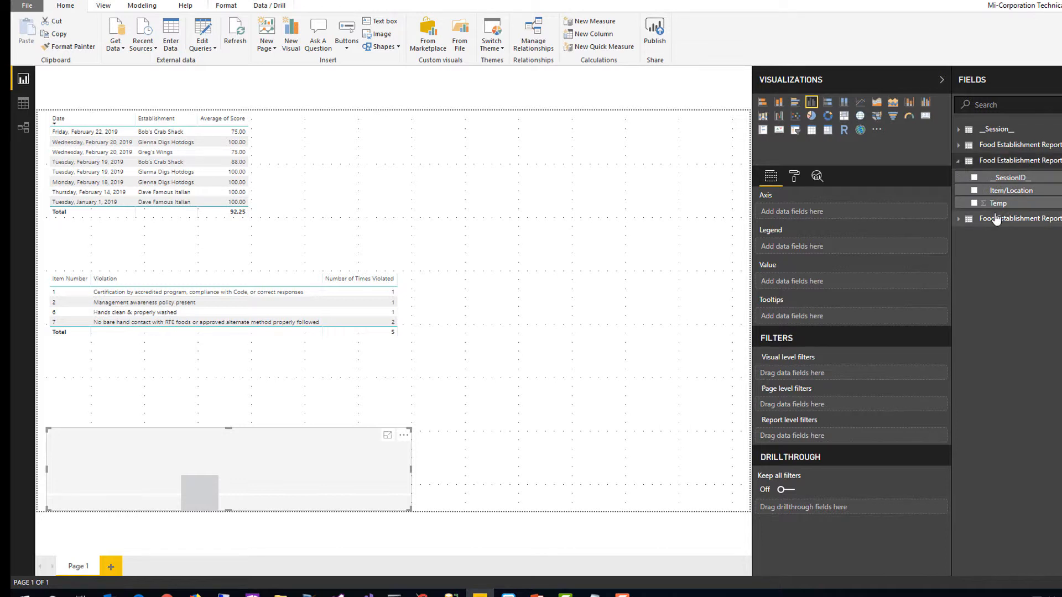
pyautogui.moveTo(998, 204); pyautogui.dragTo(877, 281)
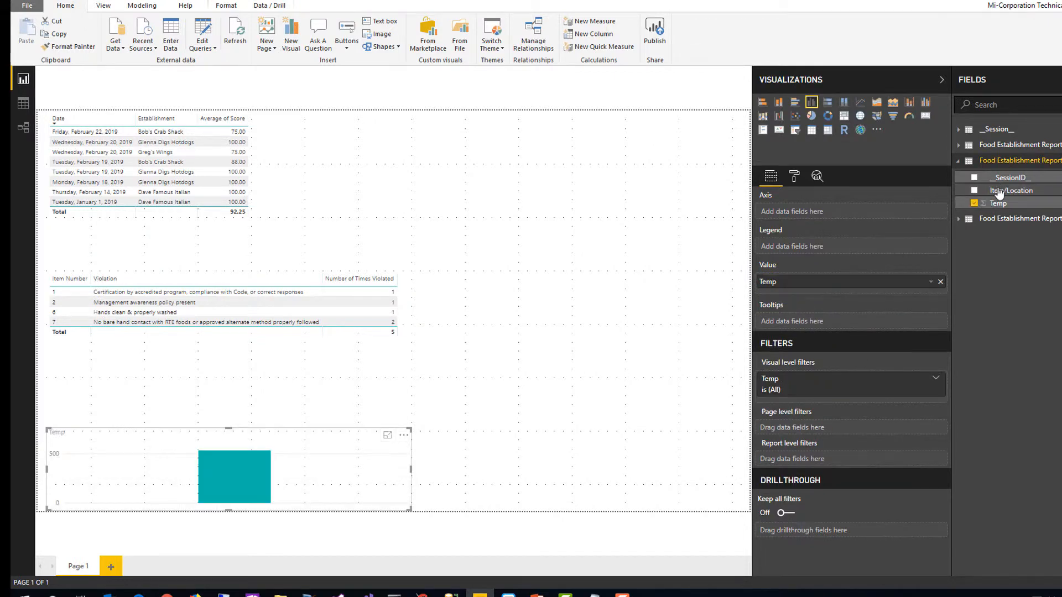
pyautogui.moveTo(1004, 190); pyautogui.dragTo(844, 218)
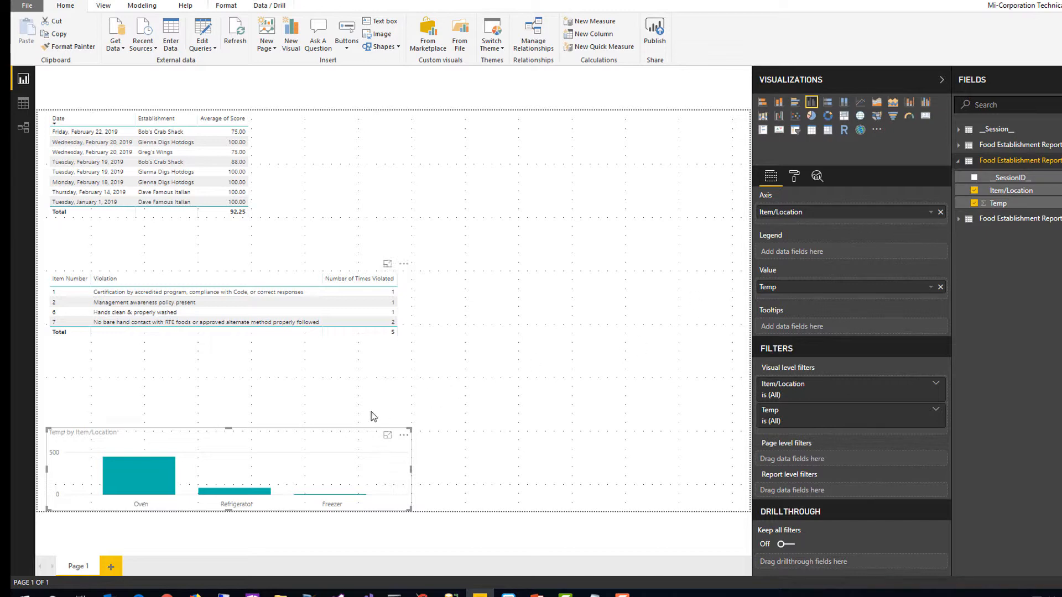
pyautogui.moveTo(229, 429); pyautogui.dragTo(229, 397)
pyautogui.click(496, 456)
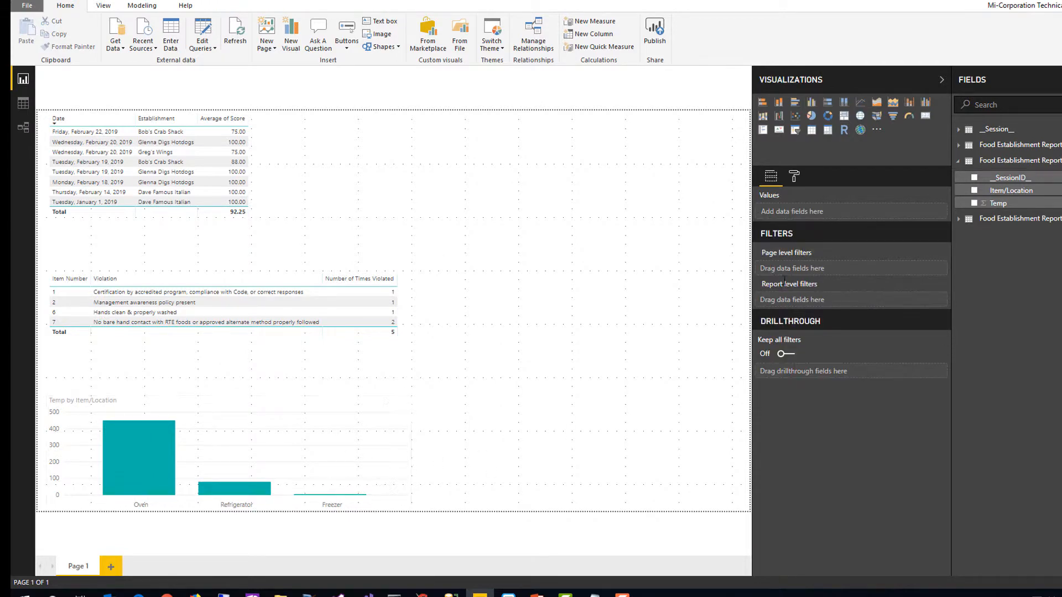
# Summarize Temp in the column chart by Average
pyautogui.click(254, 434)
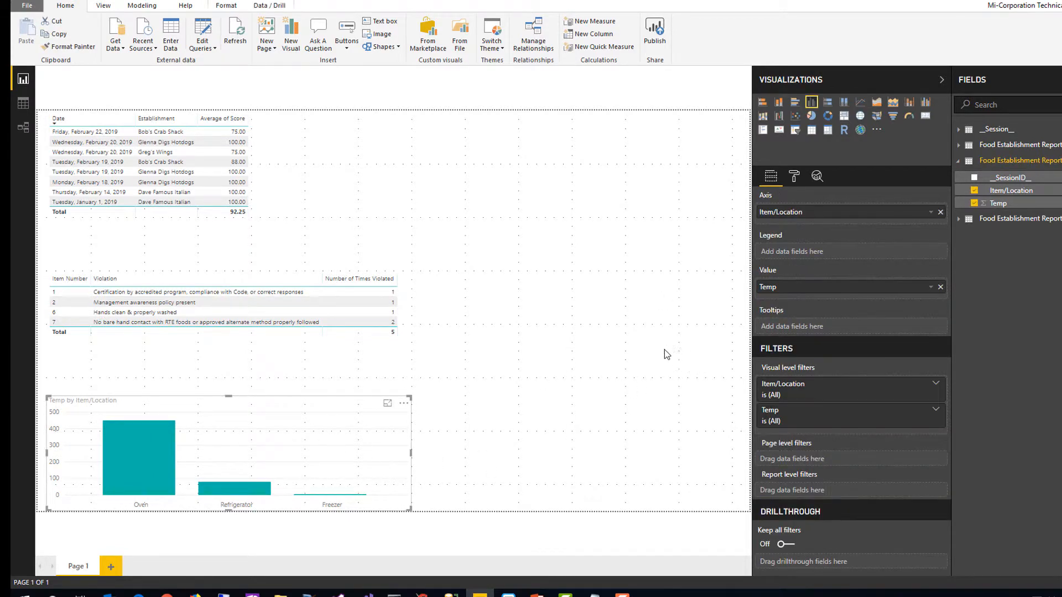
pyautogui.click(930, 288)
pyautogui.click(939, 357)
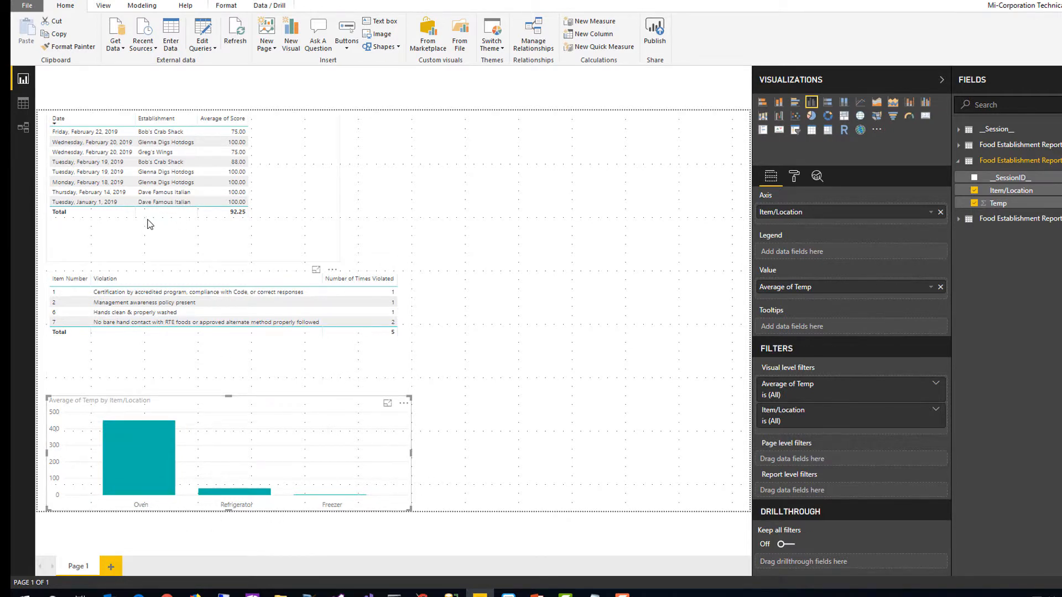
# Cross-filter the violations and temperature chart by each of the four newest inspections in turn, and clear the selection
pyautogui.click(164, 134)
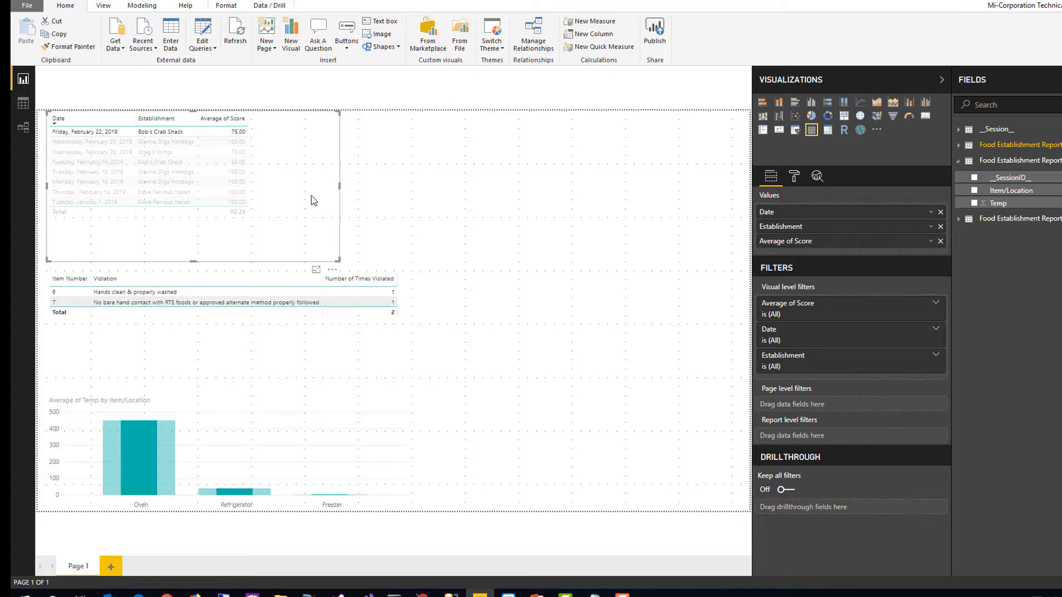
pyautogui.click(288, 176)
pyautogui.click(175, 144)
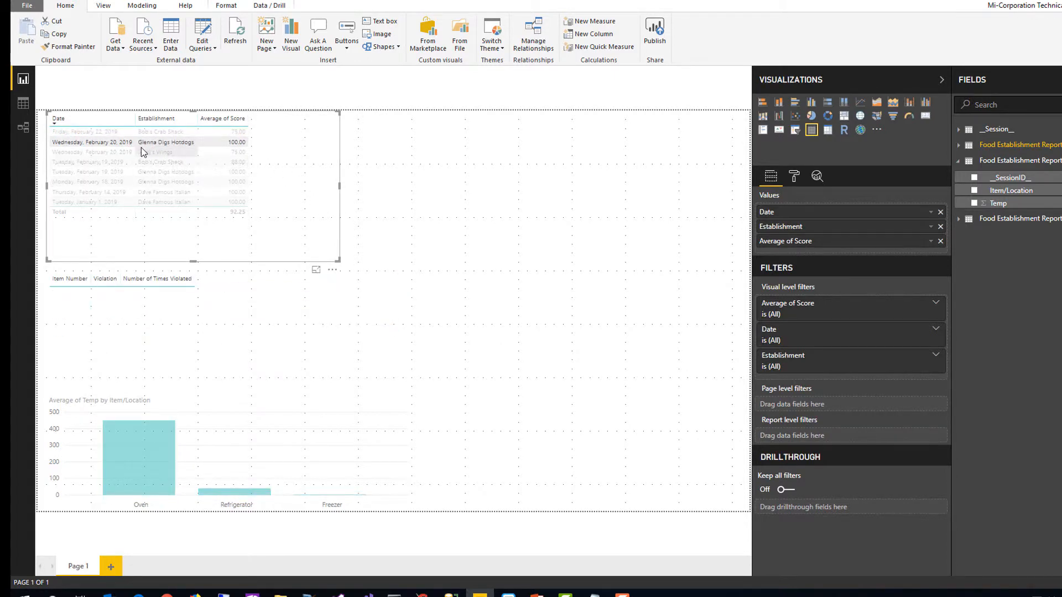
pyautogui.click(110, 151)
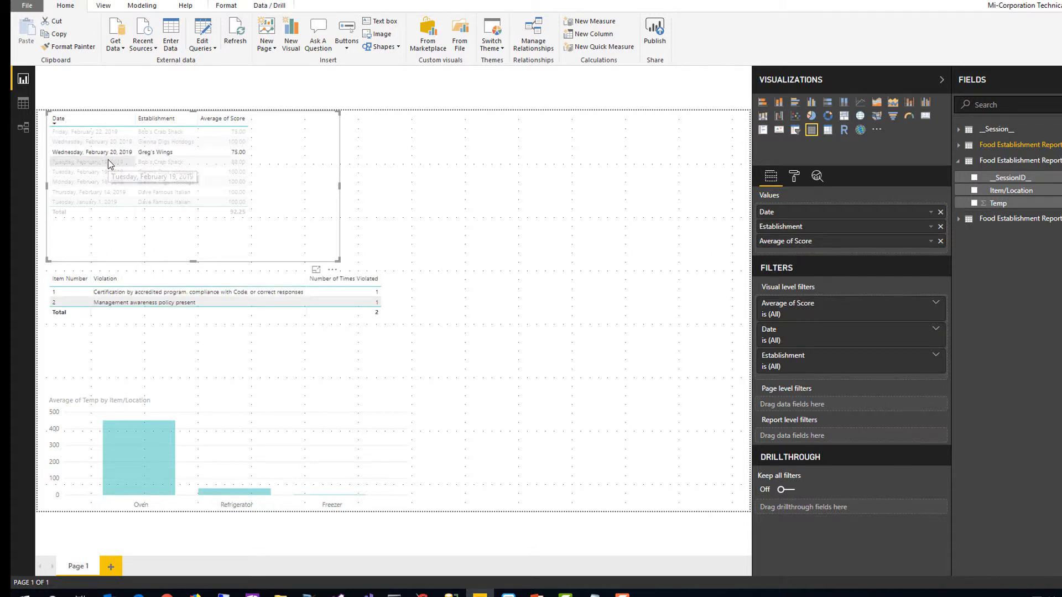
pyautogui.click(108, 161)
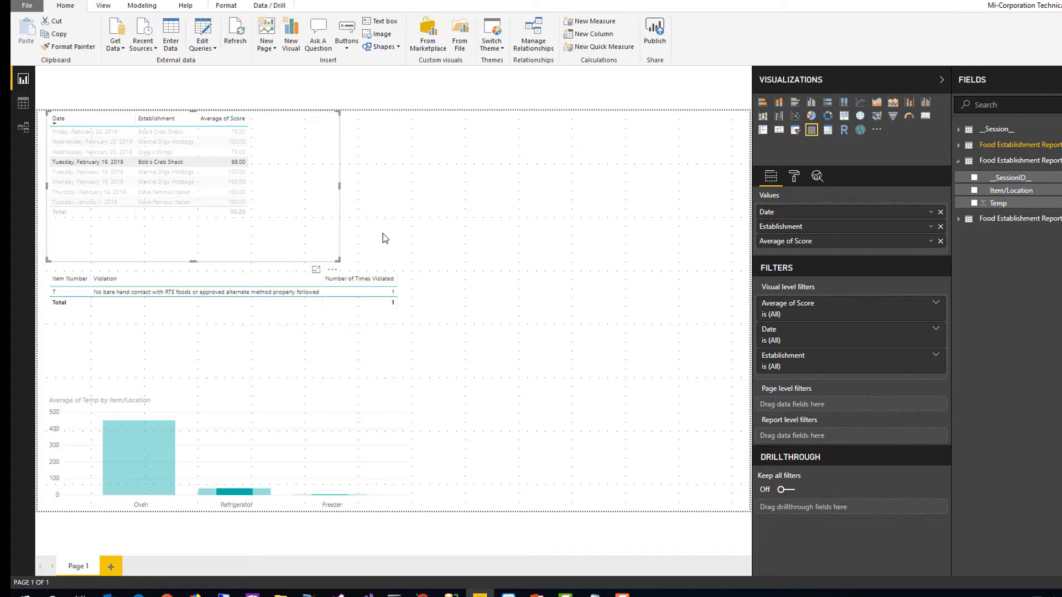
pyautogui.click(328, 224)
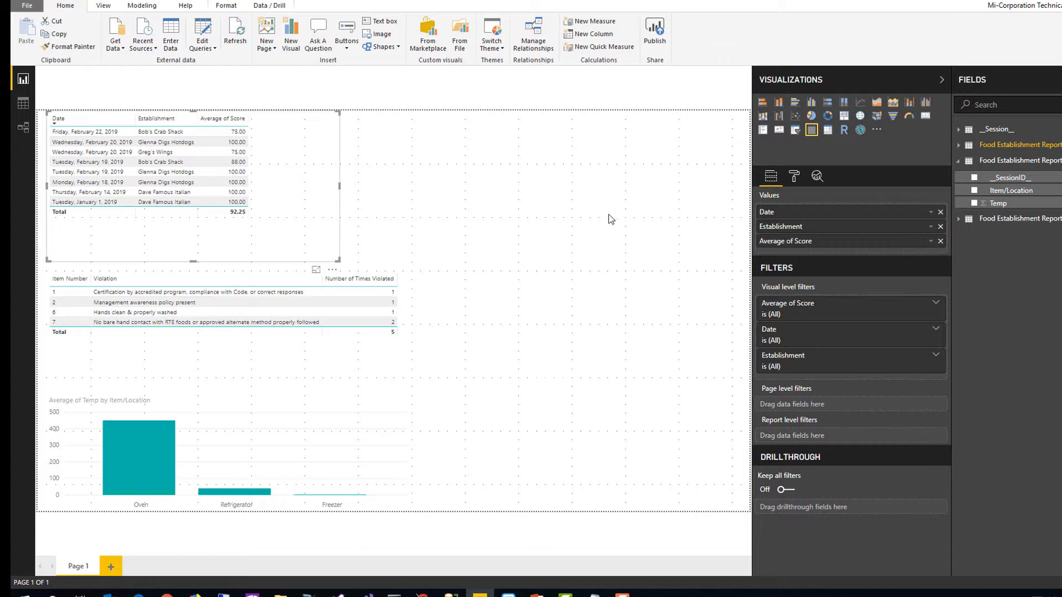
# Add a slicer beside the inspections table using the Date field from Food Establishment Report
pyautogui.click(688, 192)
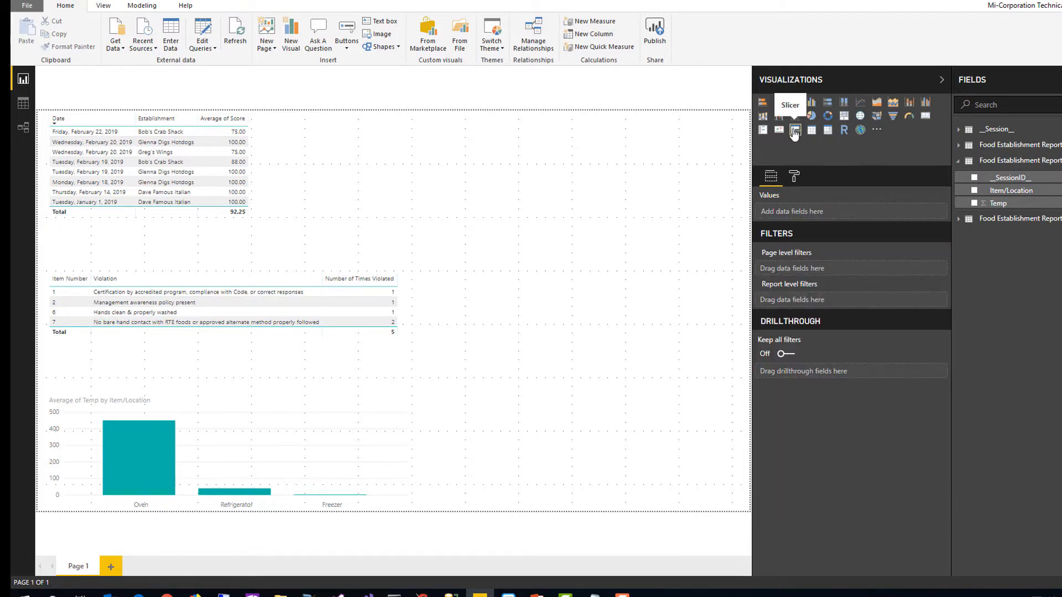
pyautogui.click(795, 132)
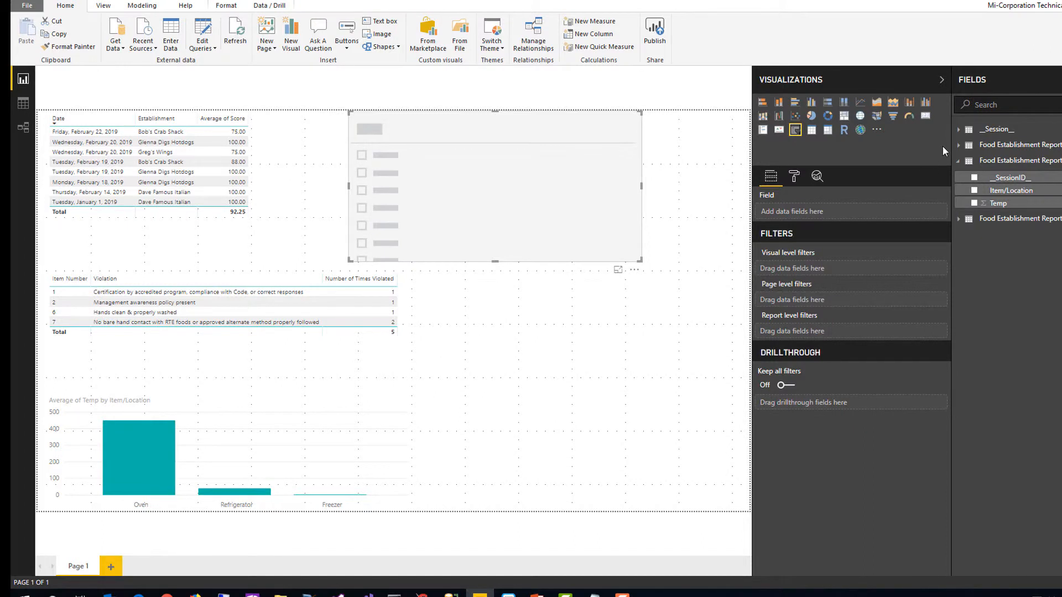
pyautogui.click(958, 149)
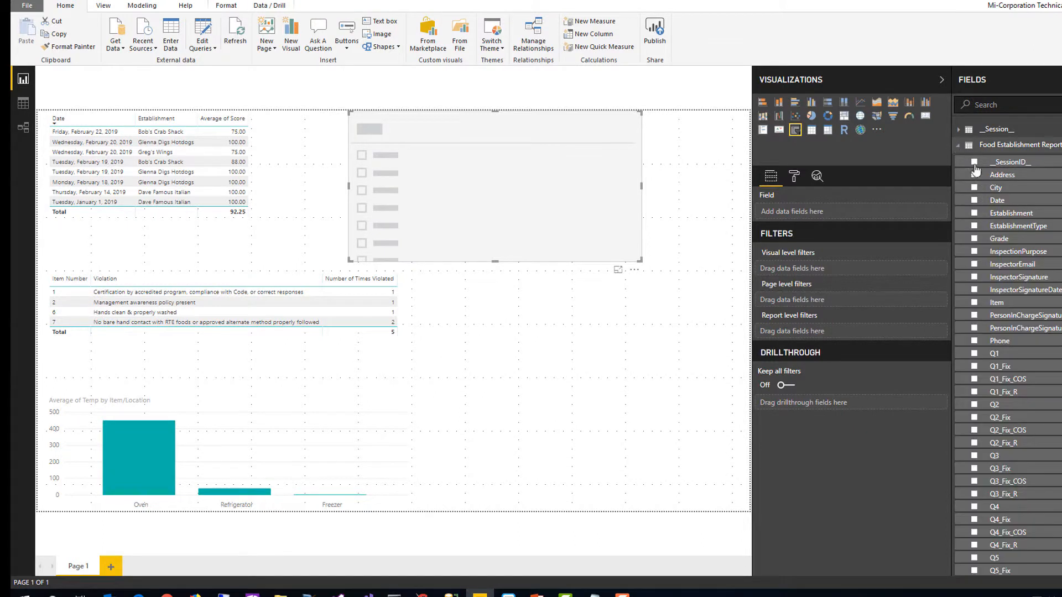
pyautogui.moveTo(998, 202); pyautogui.dragTo(864, 214)
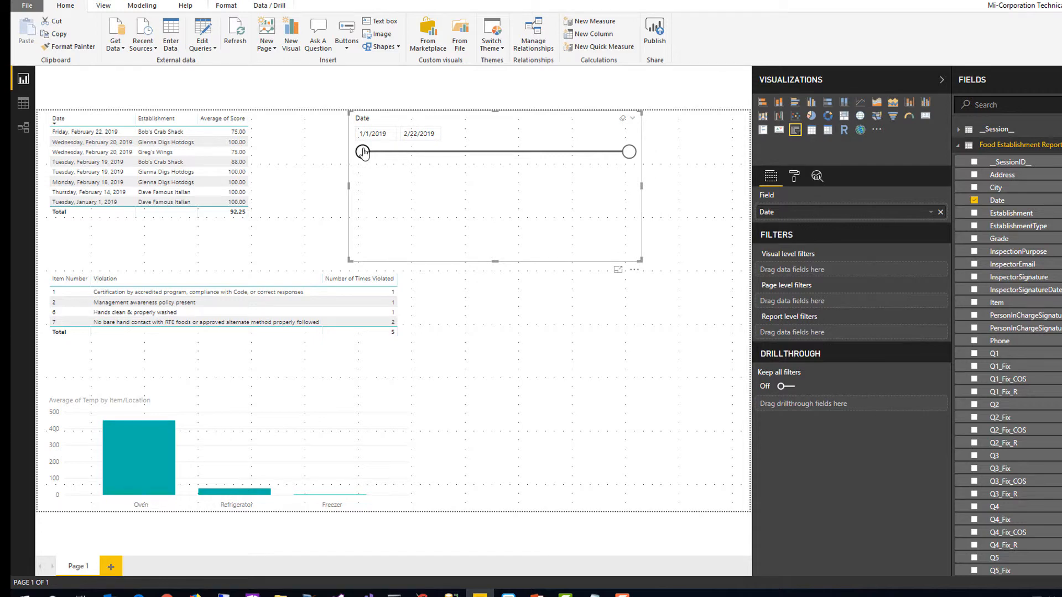
# Test the date slicer with a start date of 2/17/2019, restore the start to 1/1/2019, and deselect the slicer
pyautogui.moveTo(363, 153); pyautogui.dragTo(606, 163)
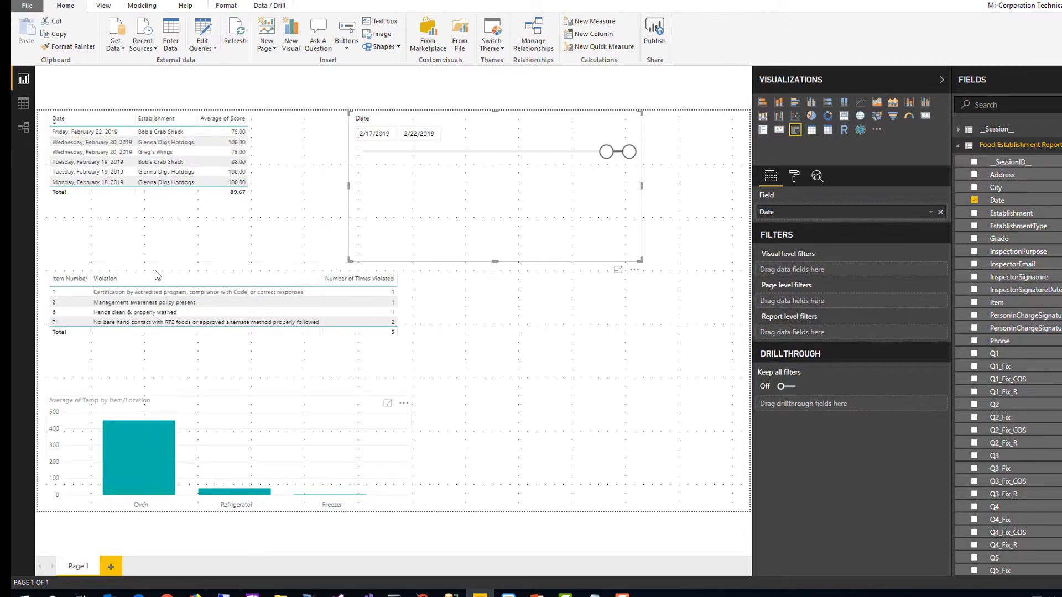
pyautogui.moveTo(611, 158); pyautogui.dragTo(362, 158)
pyautogui.click(565, 304)
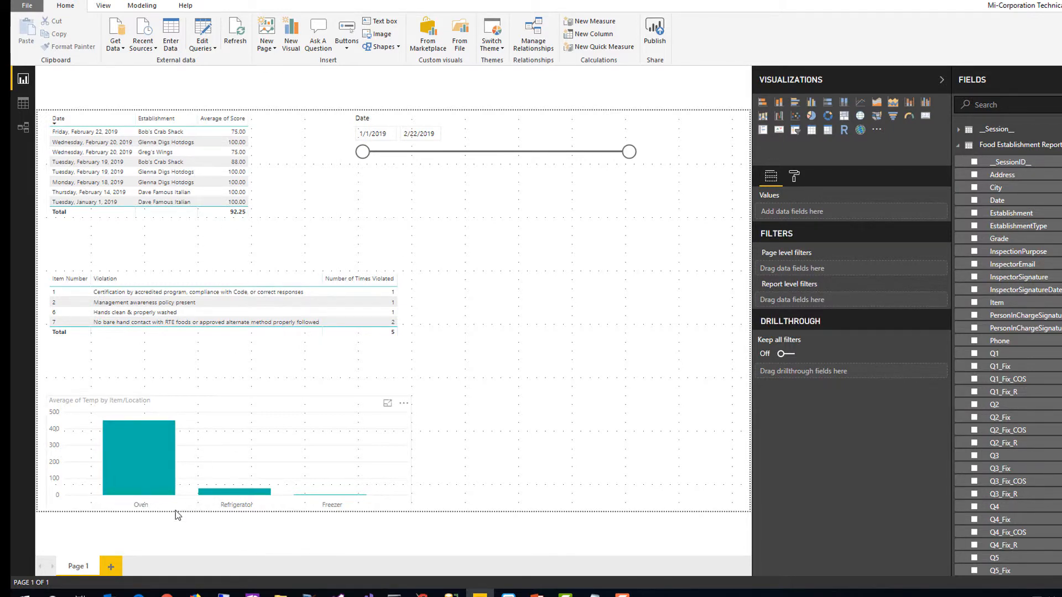
# Add a second report page, collapse the expanded field tables, and place an empty clustered bar chart on the page
pyautogui.click(111, 567)
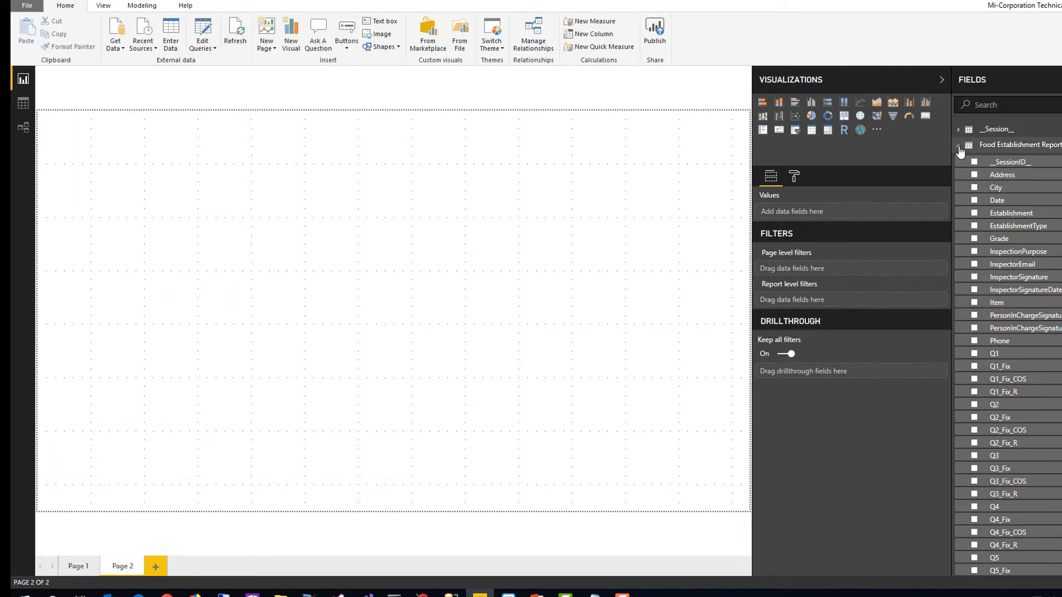
pyautogui.click(959, 146)
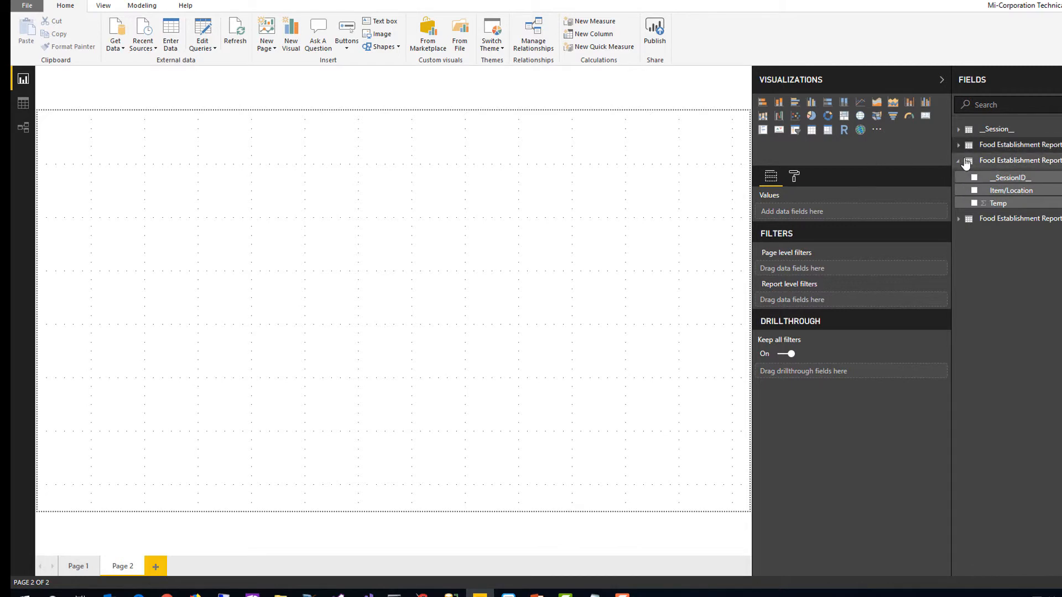
pyautogui.click(960, 161)
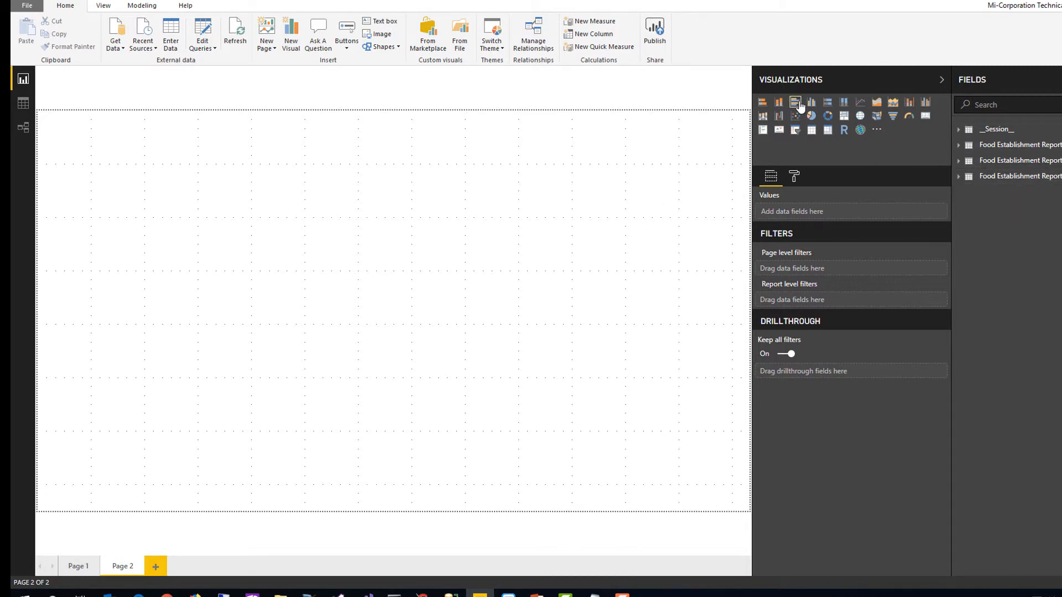
pyautogui.click(799, 106)
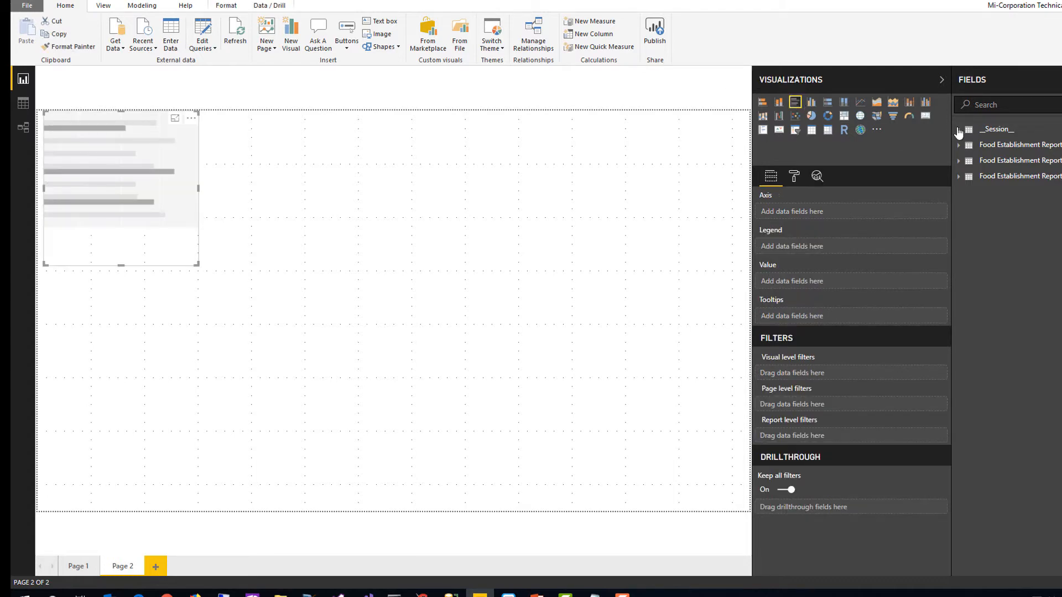
# Build the bar chart from __Session__ with Last Uploading User as axis, the count of __SessionID__ as value and Form Name as legend
pyautogui.click(959, 130)
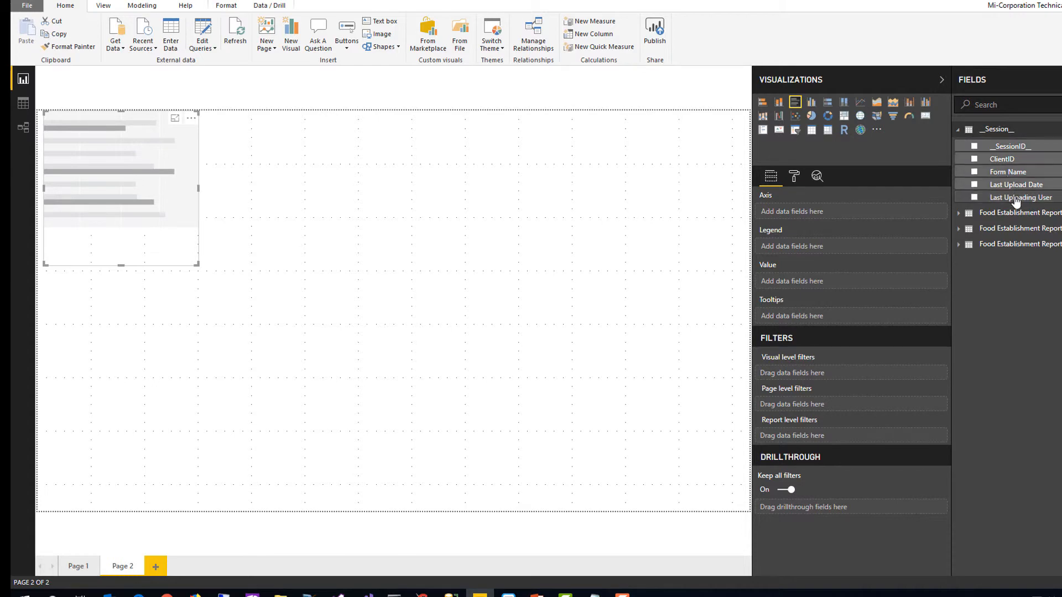
pyautogui.moveTo(1016, 200); pyautogui.dragTo(821, 221)
pyautogui.moveTo(1010, 147)
pyautogui.mouseDown()
pyautogui.moveTo(855, 213)
pyautogui.moveTo(874, 287)
pyautogui.mouseUp()
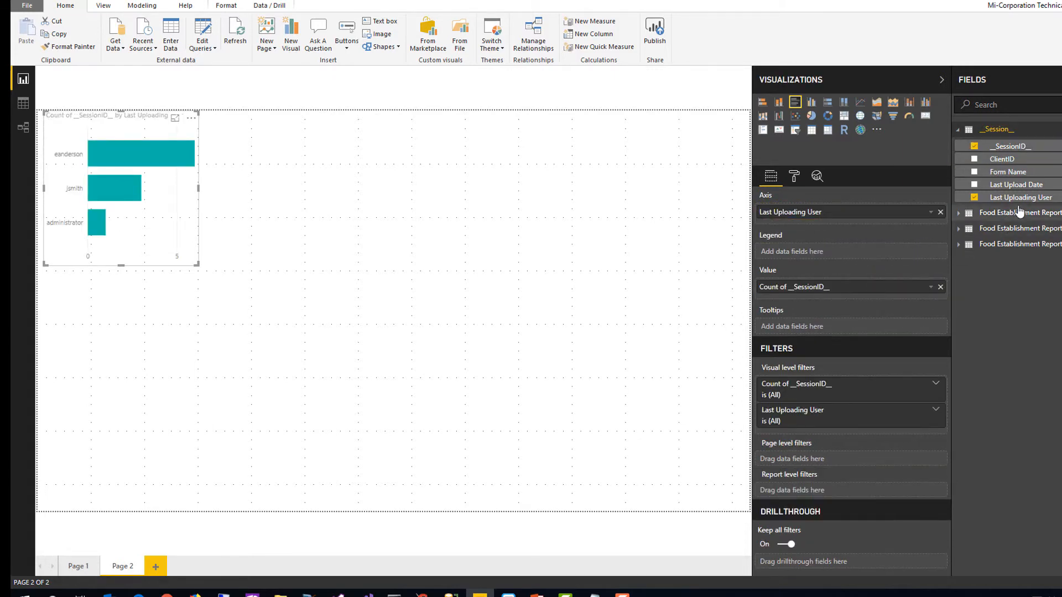
pyautogui.moveTo(990, 172); pyautogui.dragTo(866, 252)
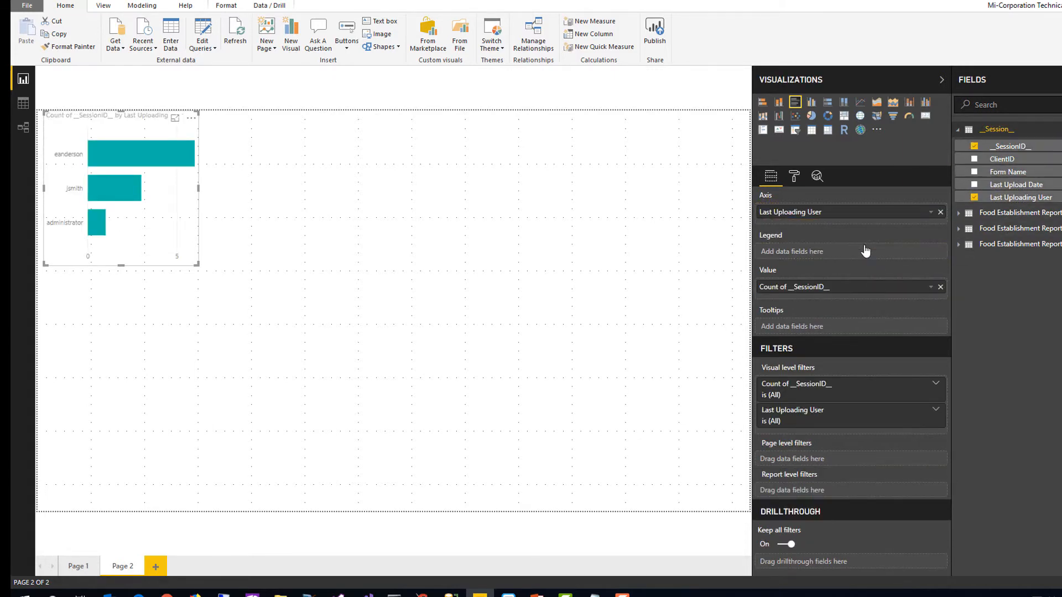
pyautogui.moveTo(1001, 172); pyautogui.dragTo(816, 259)
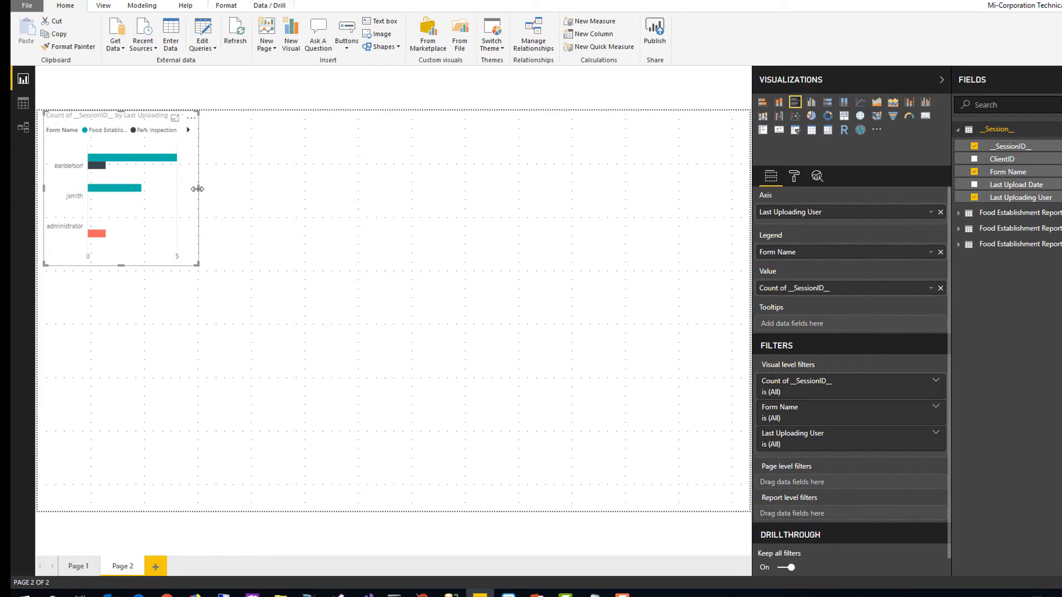
# Widen the bar chart to a little over half the page, examine each uploading user's bars, and deselect it
pyautogui.moveTo(198, 188); pyautogui.dragTo(455, 190)
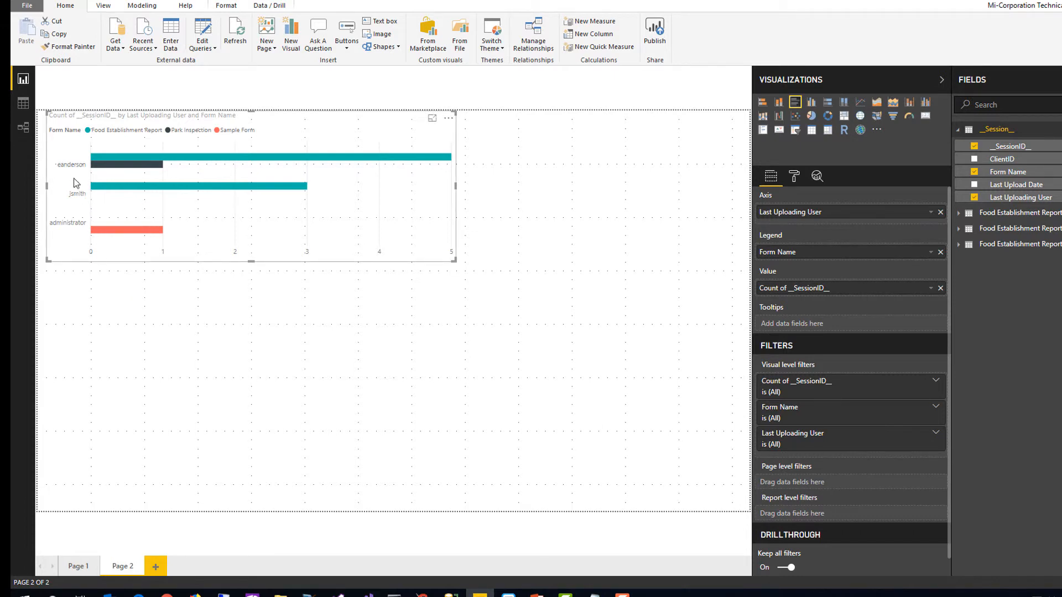
pyautogui.moveTo(154, 168)
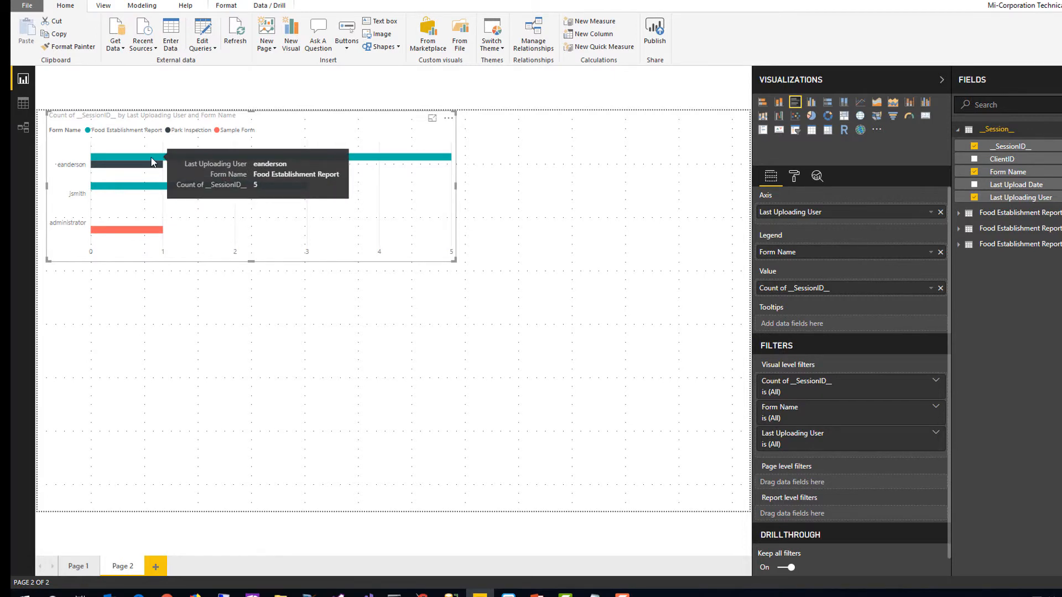
pyautogui.moveTo(98, 193)
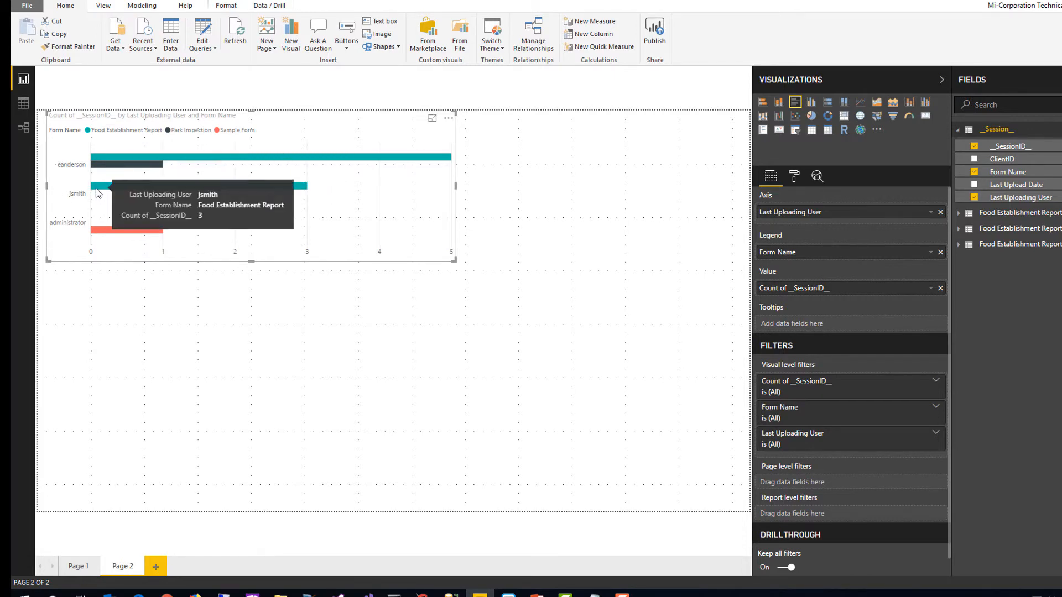
pyautogui.moveTo(102, 236)
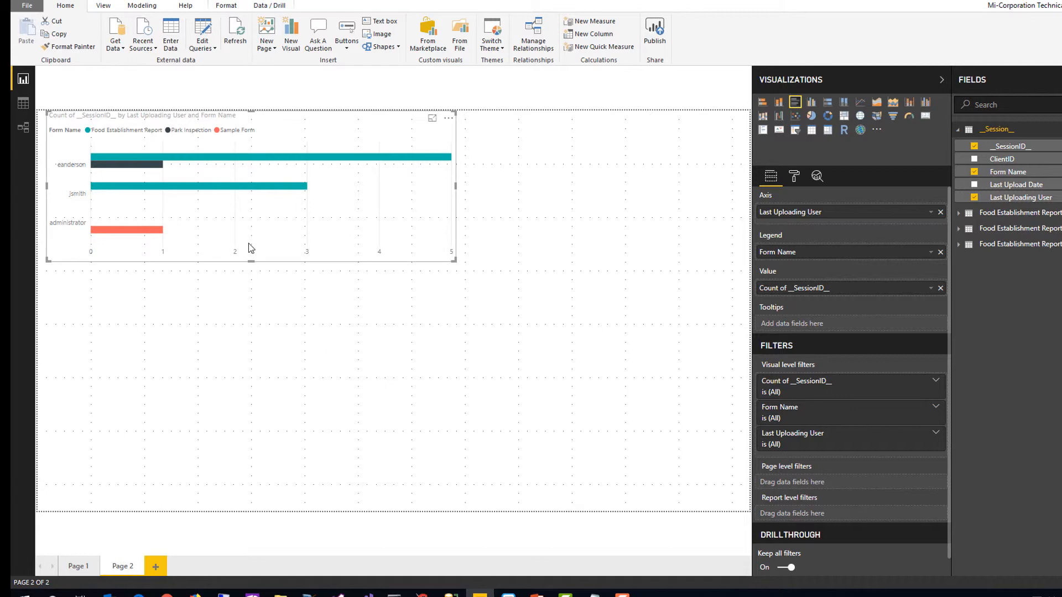
pyautogui.click(572, 326)
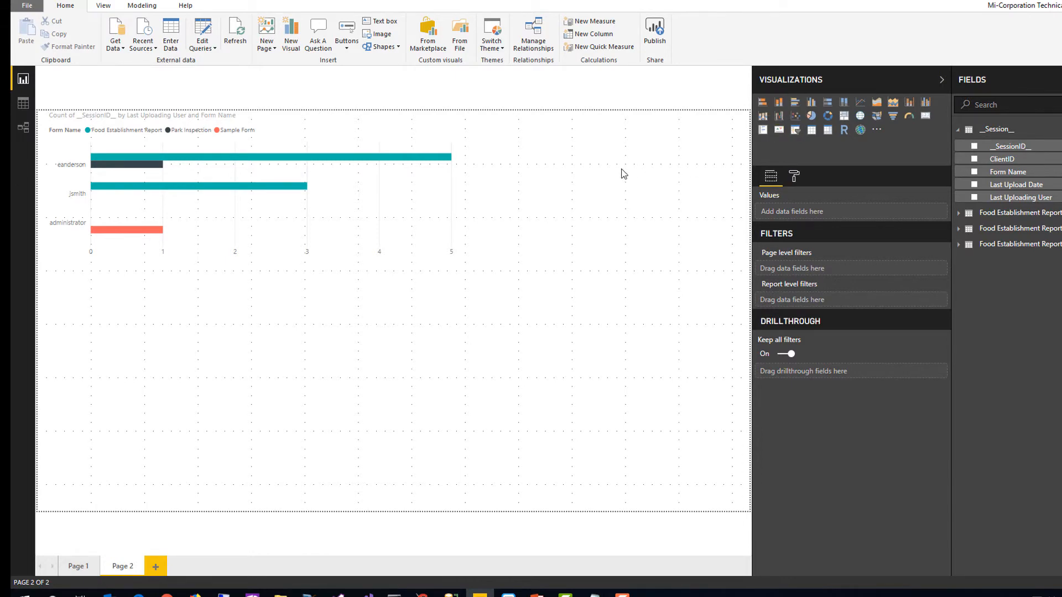
# Add a Last Upload Date slicer below the bar chart and shift its start slightly later within 2/19/2019
pyautogui.click(795, 129)
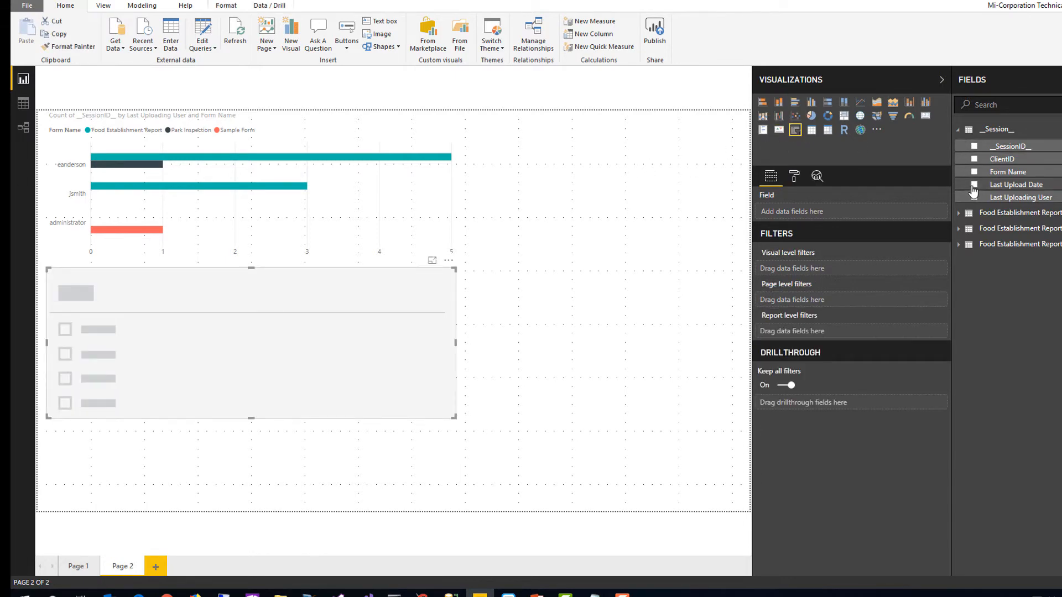
pyautogui.moveTo(1001, 189); pyautogui.dragTo(299, 273)
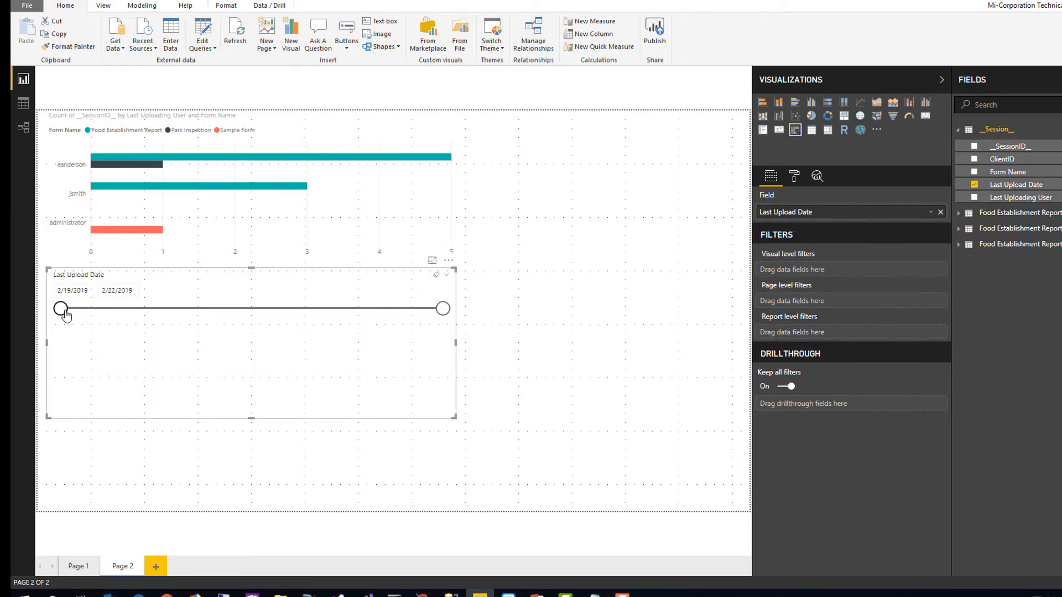
pyautogui.moveTo(62, 309); pyautogui.dragTo(116, 311)
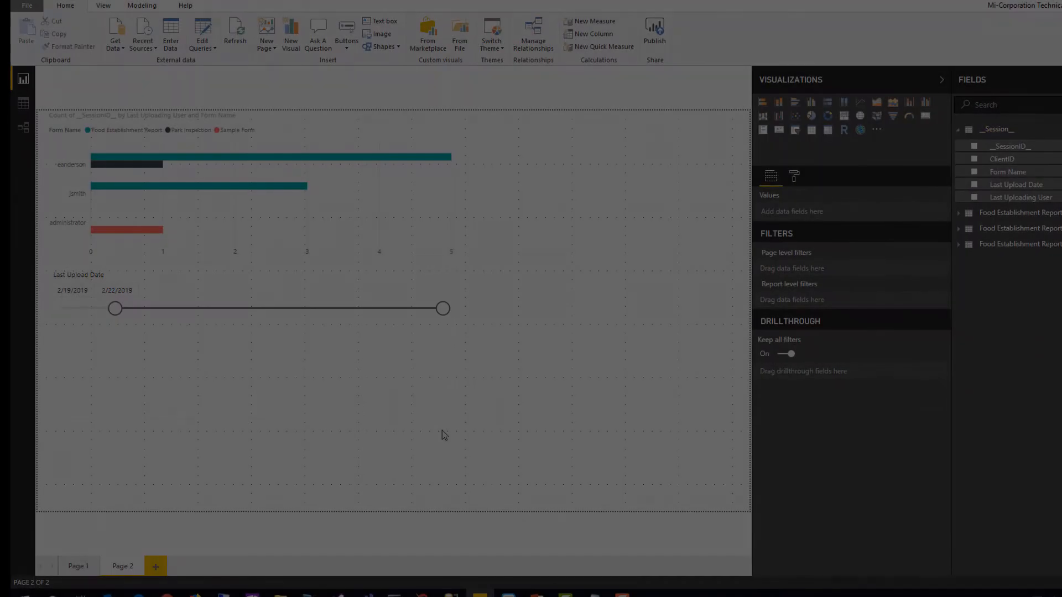
pyautogui.click(443, 431)
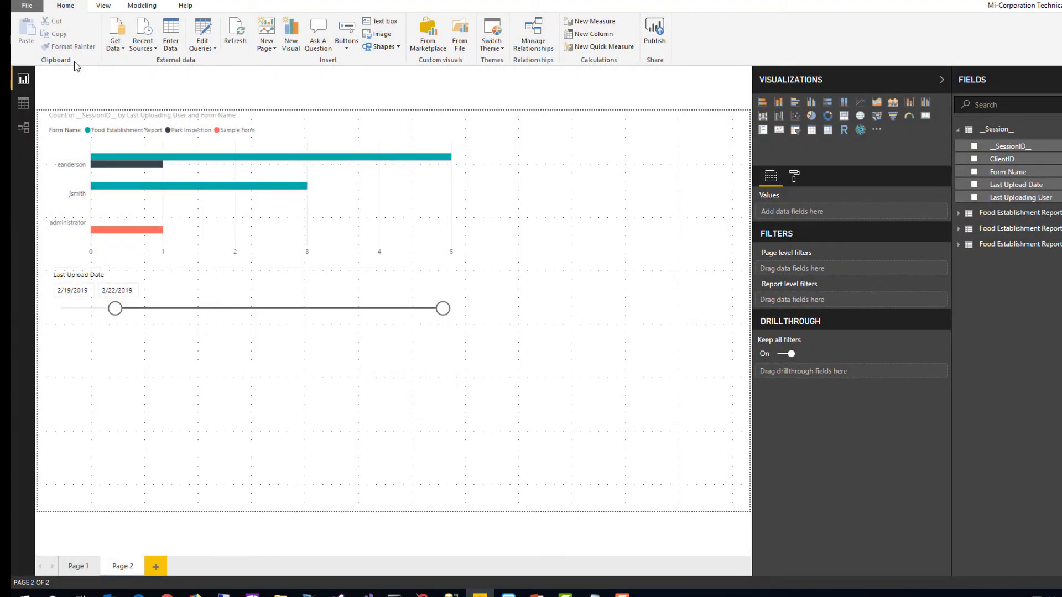
# Publish the report to the Video workspace in Power BI
pyautogui.click(27, 5)
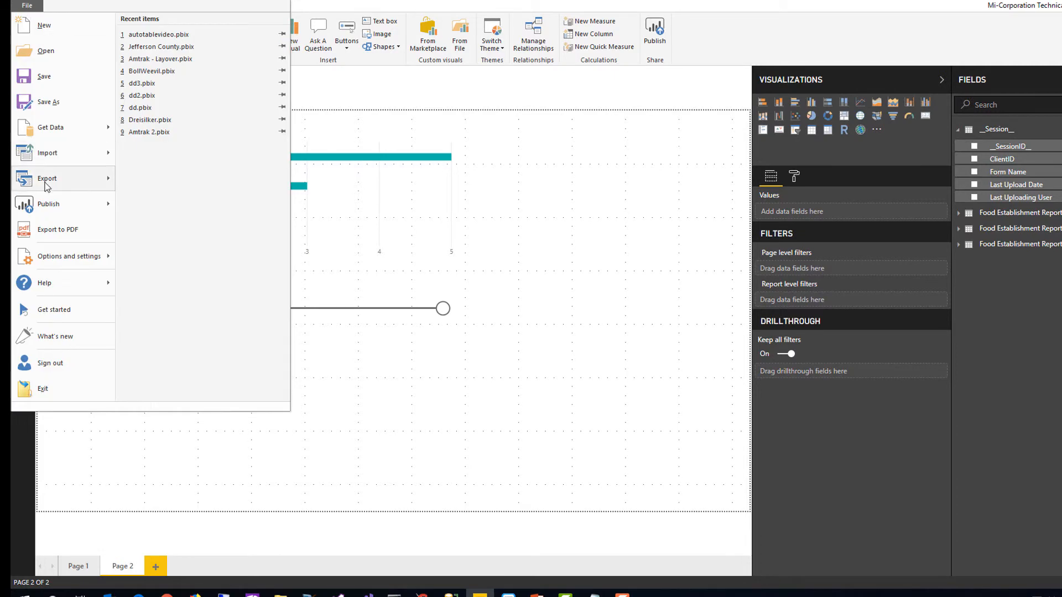
pyautogui.moveTo(49, 202)
pyautogui.click(193, 53)
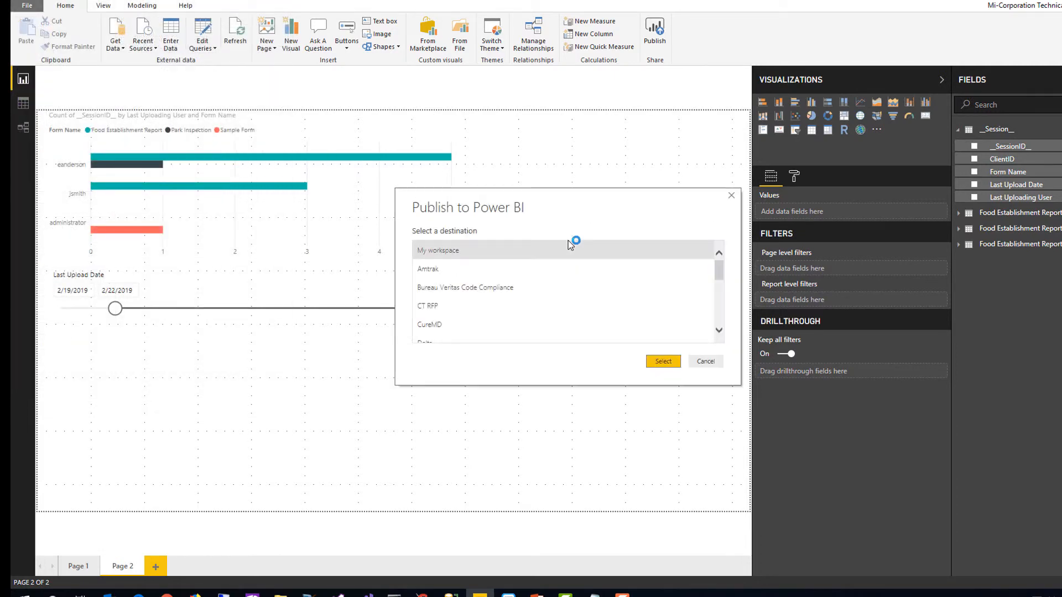
pyautogui.scroll(-3, 586, 293)
pyautogui.scroll(-1, 590, 304)
pyautogui.click(490, 334)
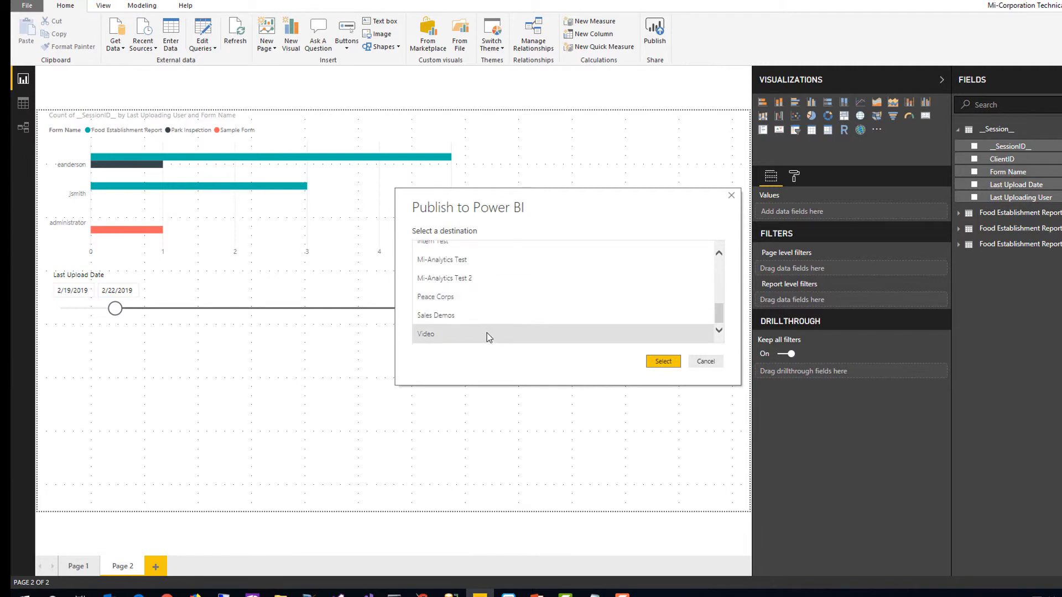
pyautogui.click(656, 363)
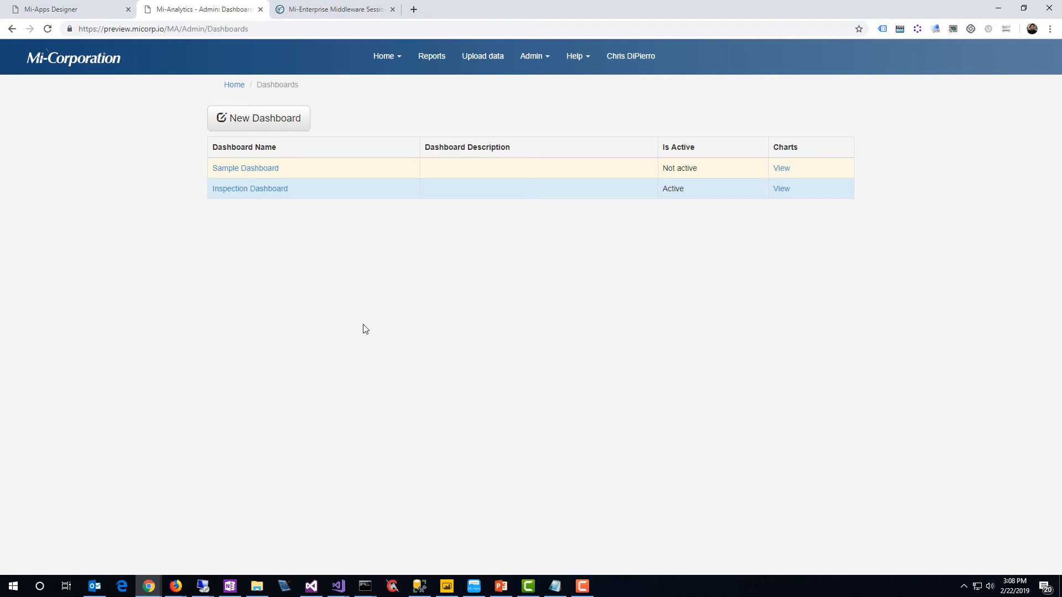
# In Mi-Analytics, start a new chart for the Inspection Dashboard using the Video workspace and the autotablevideo report
pyautogui.click(266, 190)
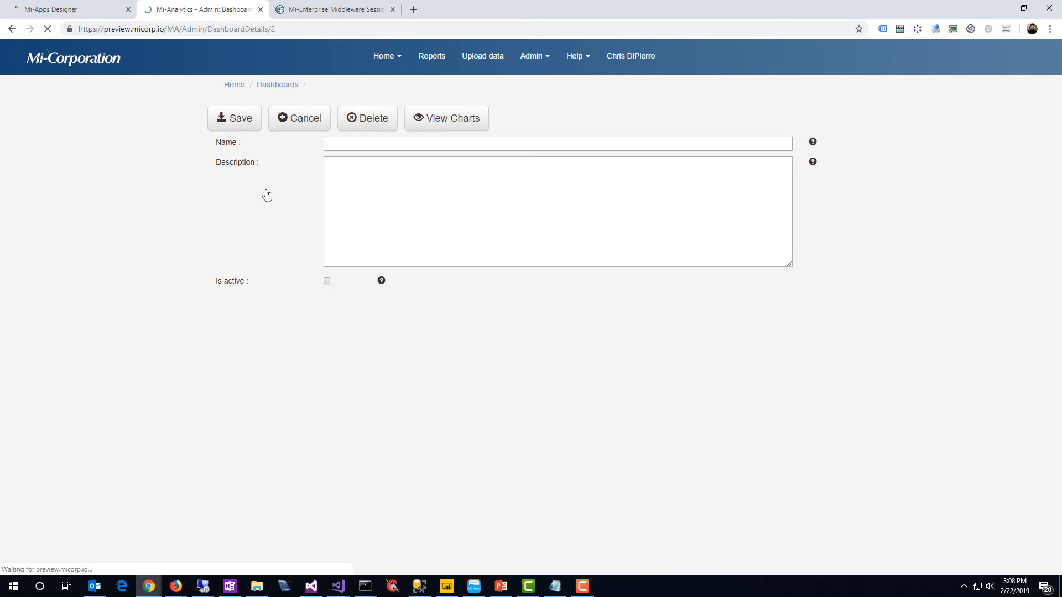
pyautogui.click(457, 131)
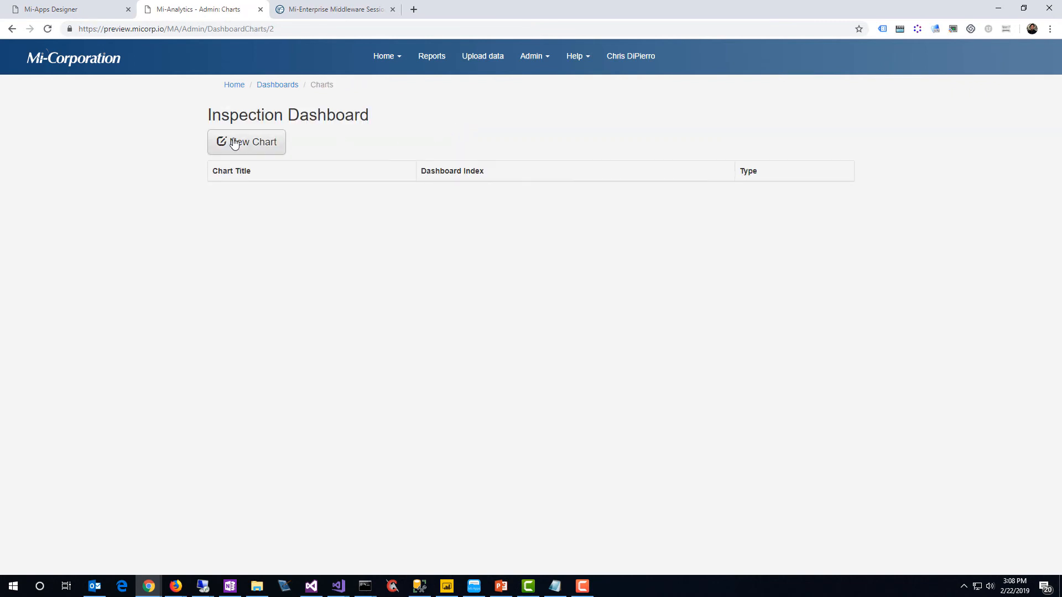
pyautogui.click(235, 143)
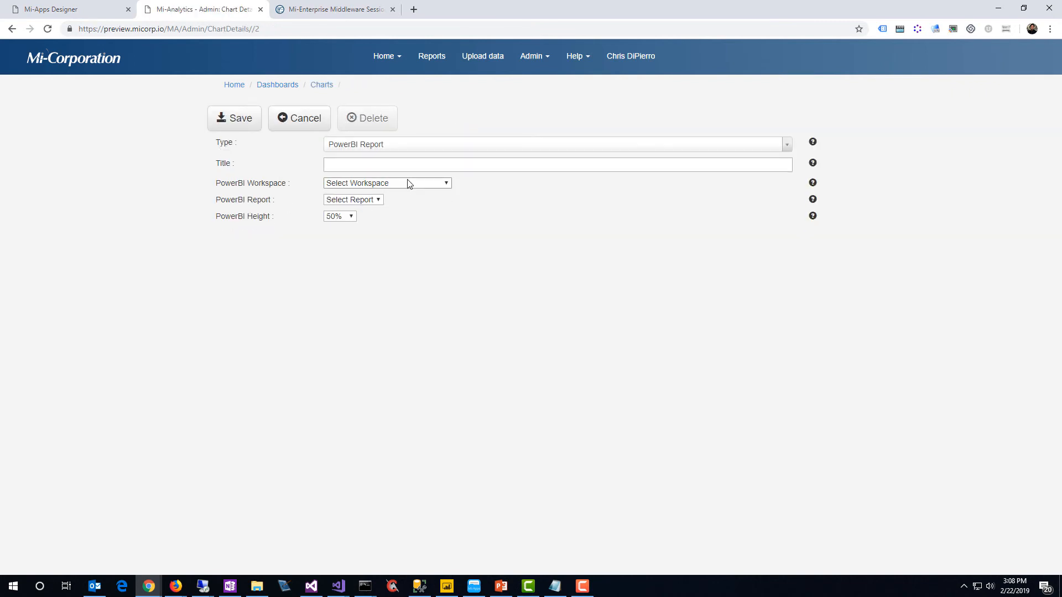
pyautogui.click(409, 183)
pyautogui.click(372, 352)
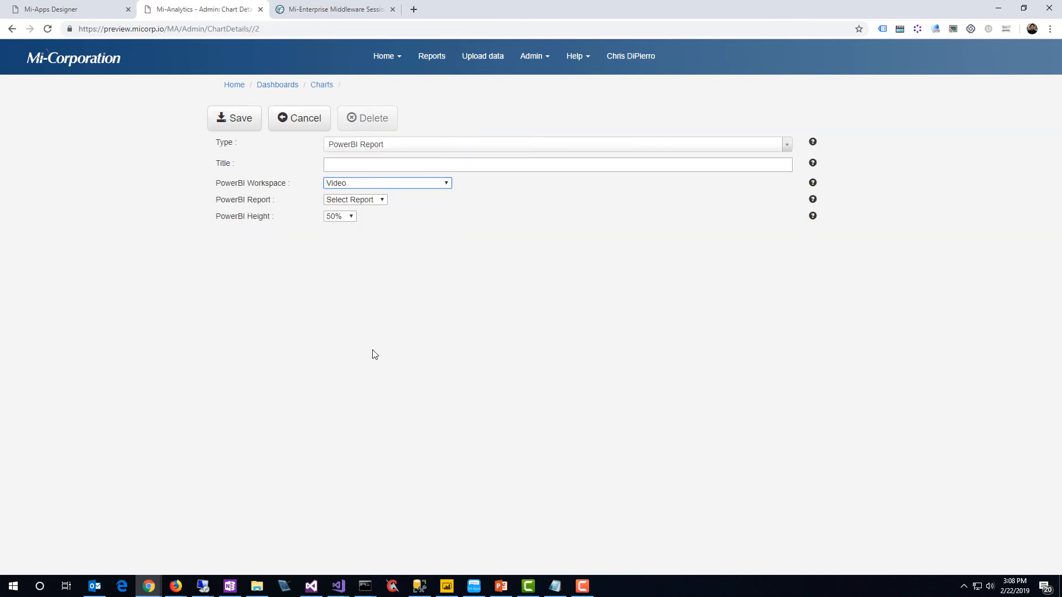
pyautogui.click(376, 203)
pyautogui.click(373, 219)
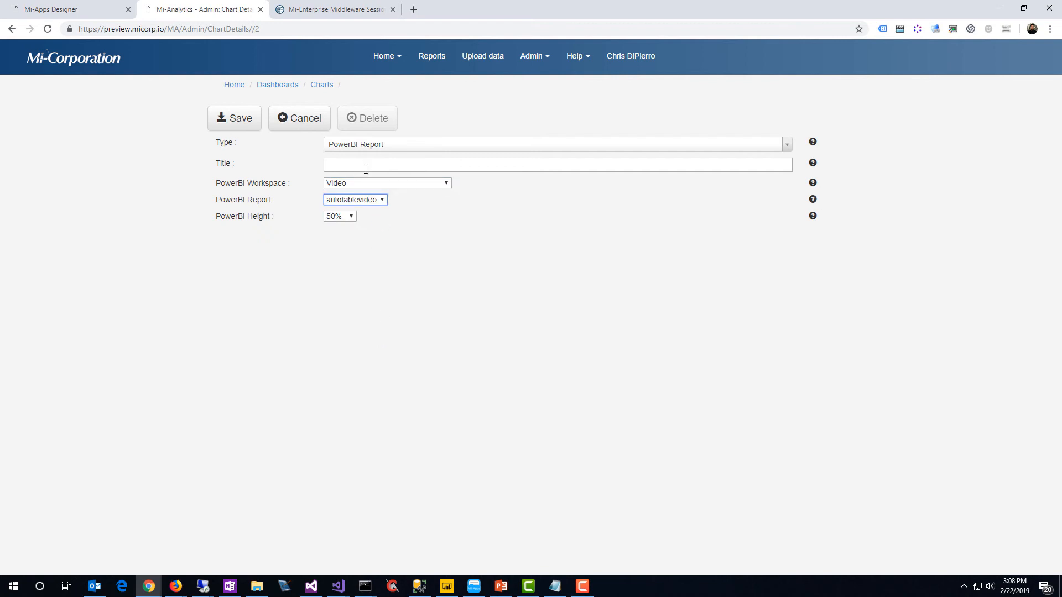
# Title the chart Food Establishment Inspections, set its PowerBI height to 90%, and save it
pyautogui.click(365, 165)
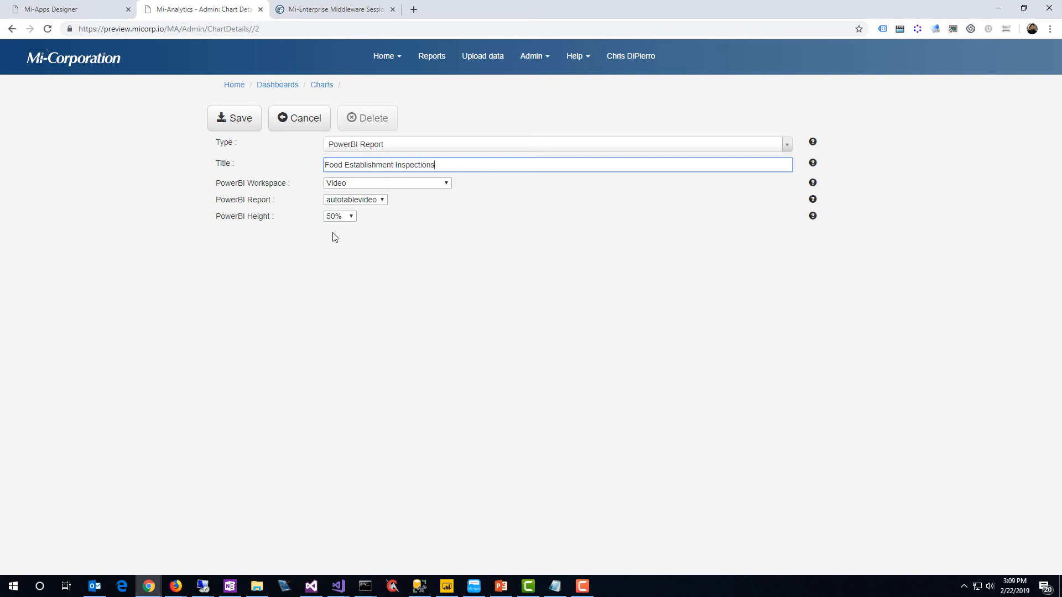
pyautogui.click(337, 217)
pyautogui.click(339, 306)
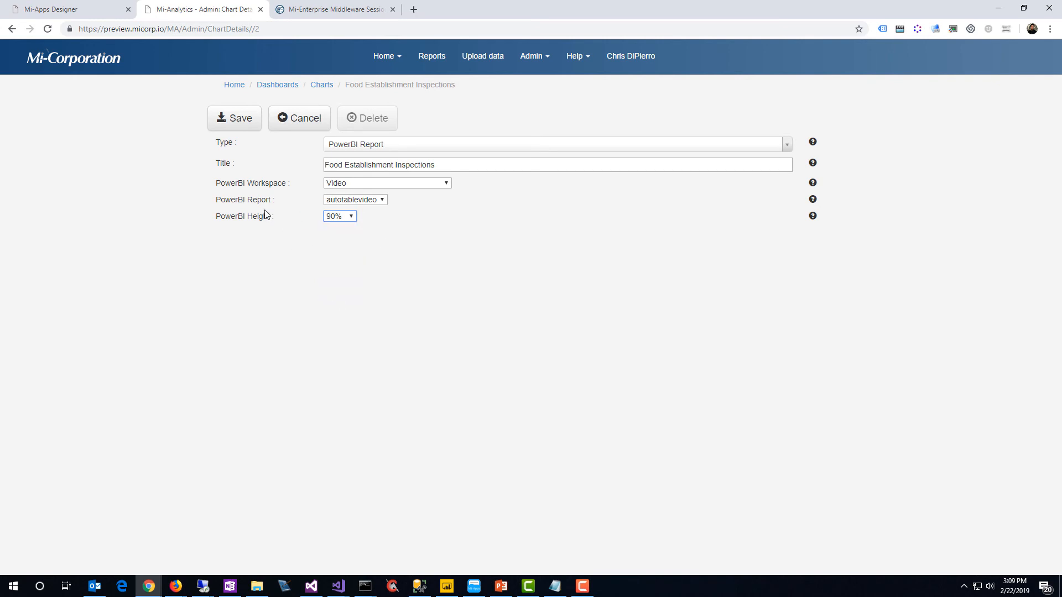
pyautogui.click(240, 128)
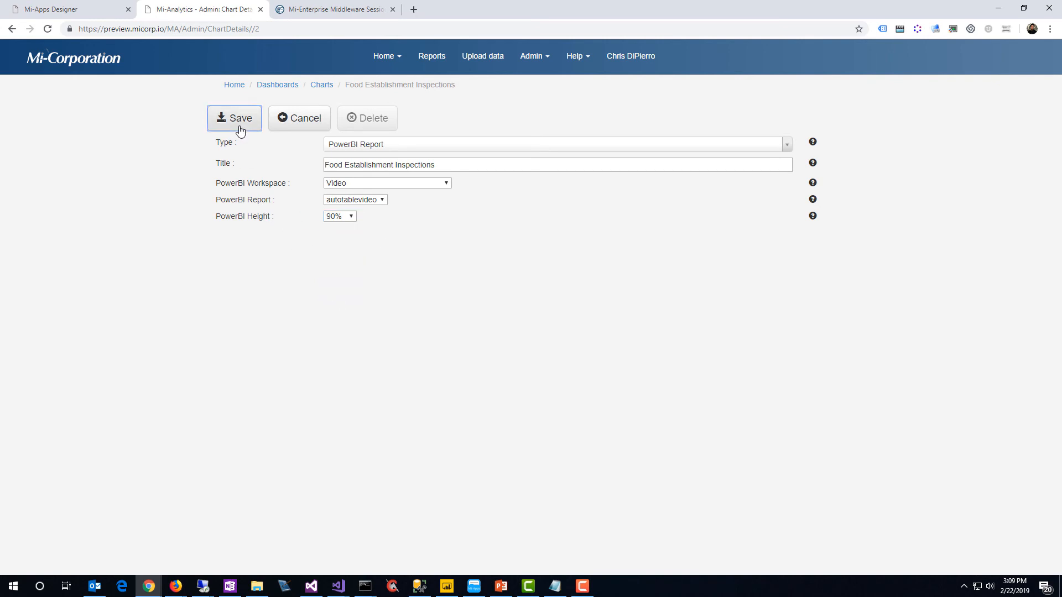
# Display the Inspection Dashboard, cross-filter its visuals by the Friday, February 22, 2019 inspection, and clear the selection
pyautogui.click(399, 66)
pyautogui.click(397, 81)
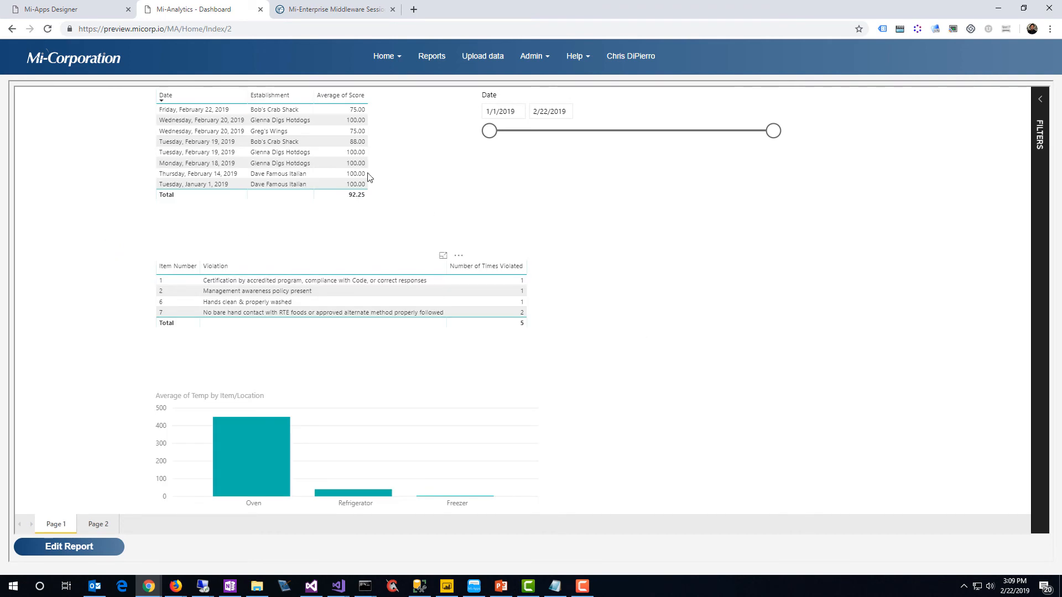
pyautogui.click(192, 110)
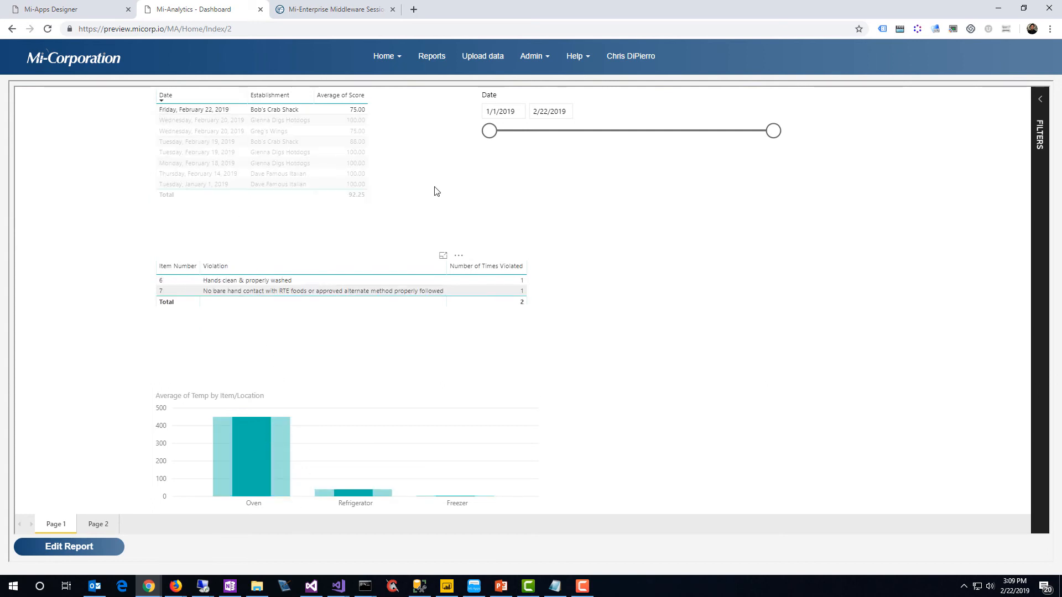
pyautogui.click(412, 174)
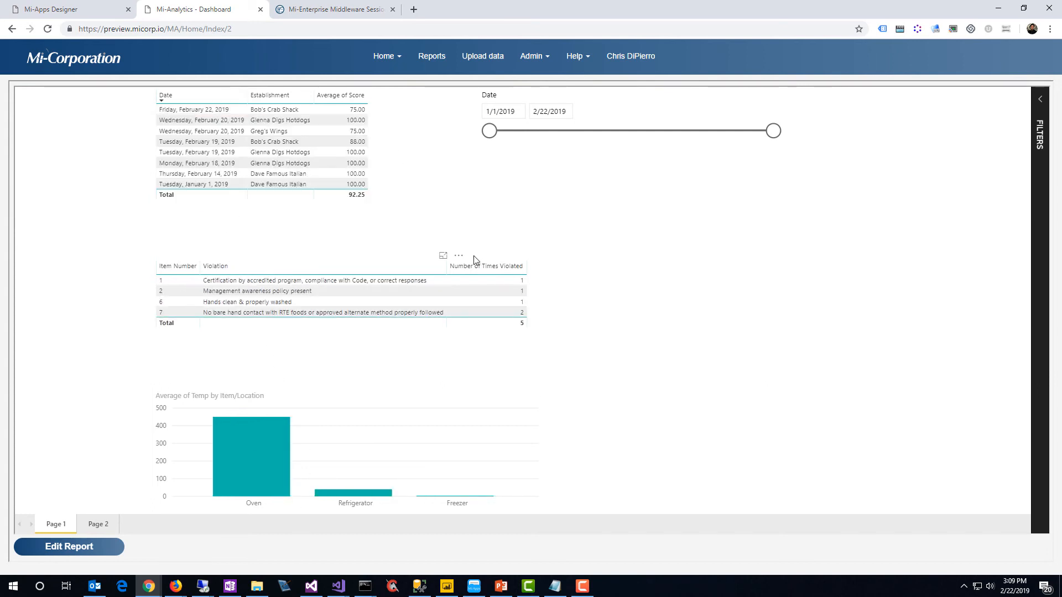
# View the inspections table and the average temperature chart enlarged one after the other, returning to the report each time
pyautogui.click(442, 256)
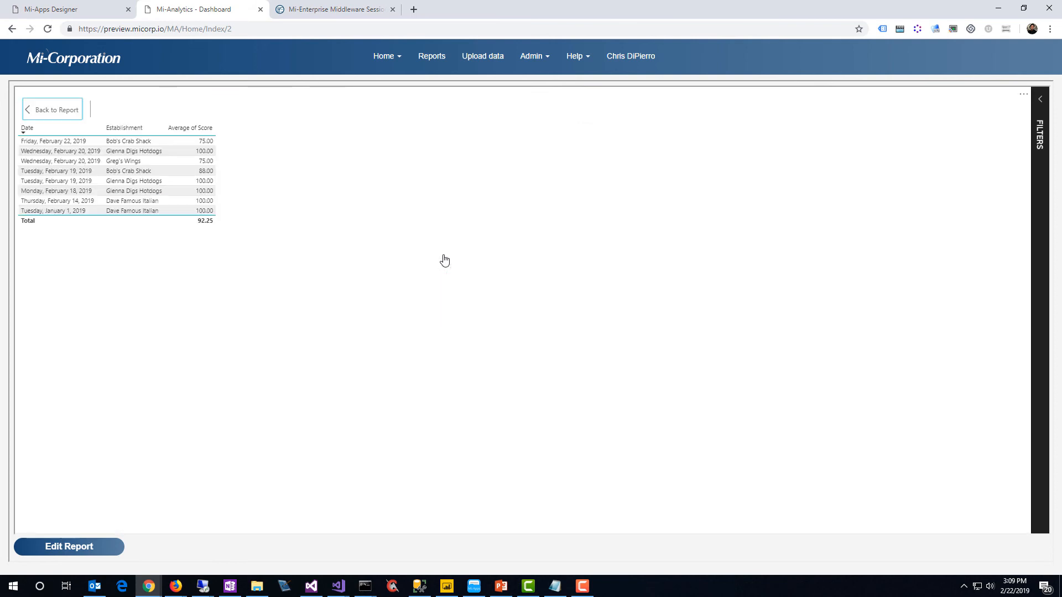
pyautogui.click(34, 111)
pyautogui.click(519, 397)
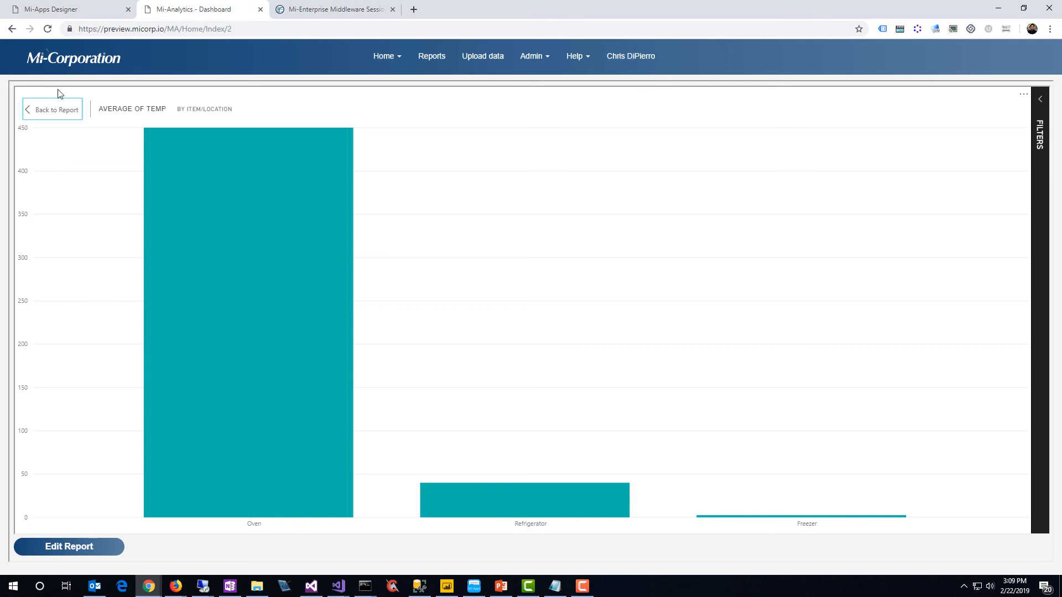
pyautogui.click(53, 110)
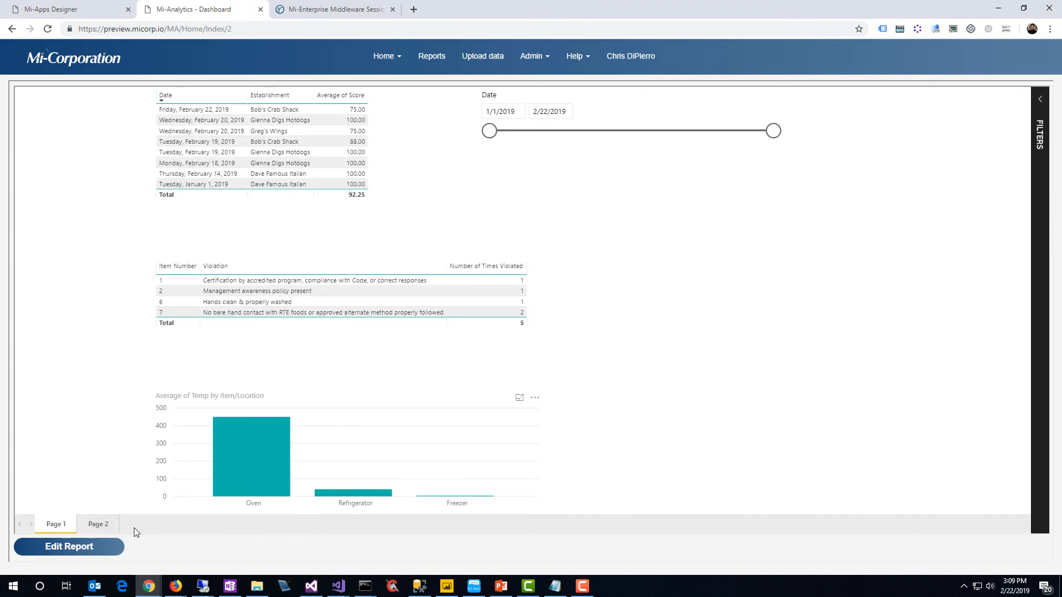
# Show Page 2 of the embedded report and test the Last Upload Date slicer with a start date of 2/21/2019
pyautogui.click(99, 525)
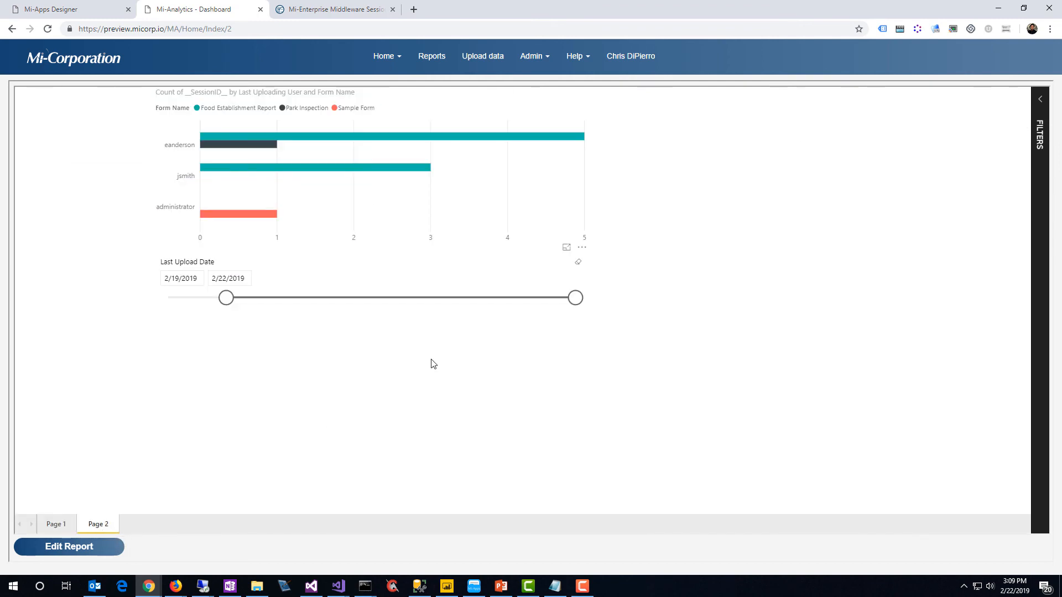
pyautogui.moveTo(227, 300); pyautogui.dragTo(429, 311)
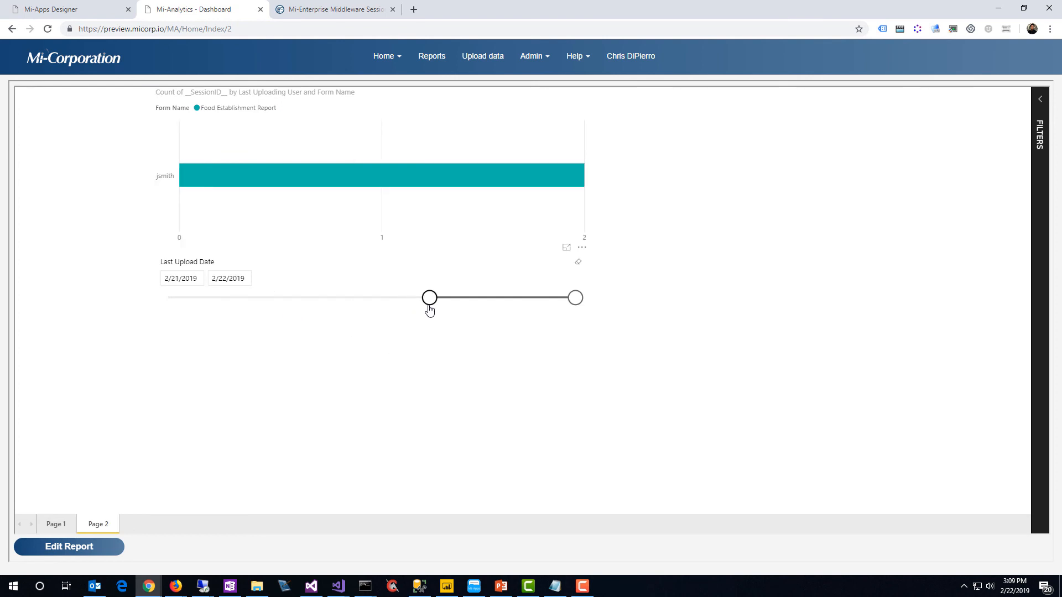